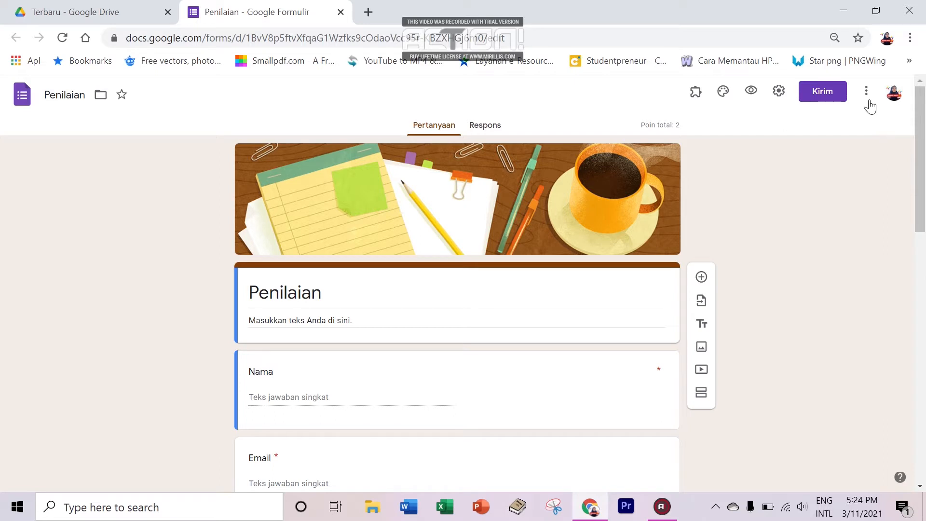
Step: From the ⋮ More menu's Add-on entry, open the Form Presenter+Timer page in Workspace Marketplace
{"action": "left_click", "coordinate": [866, 92]}
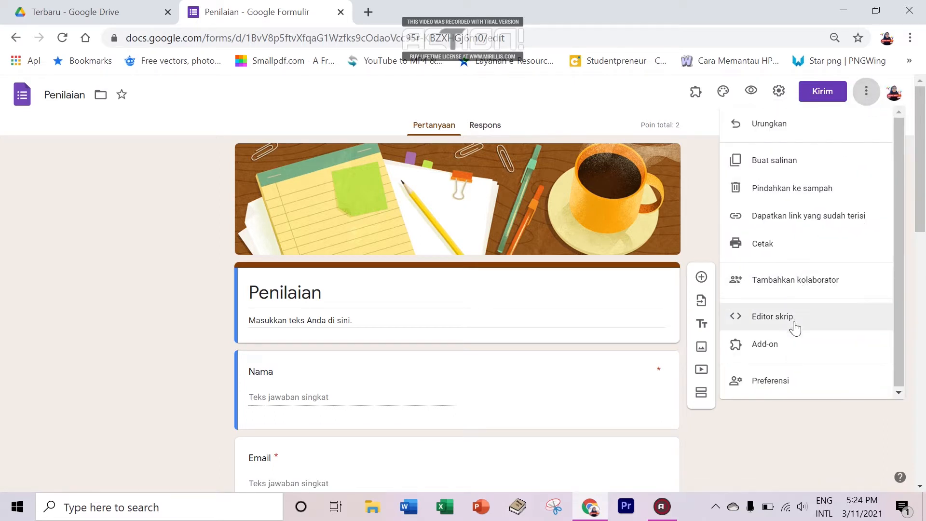
{"action": "scroll", "coordinate": [920, 281], "scroll_direction": "down", "scroll_amount": 5}
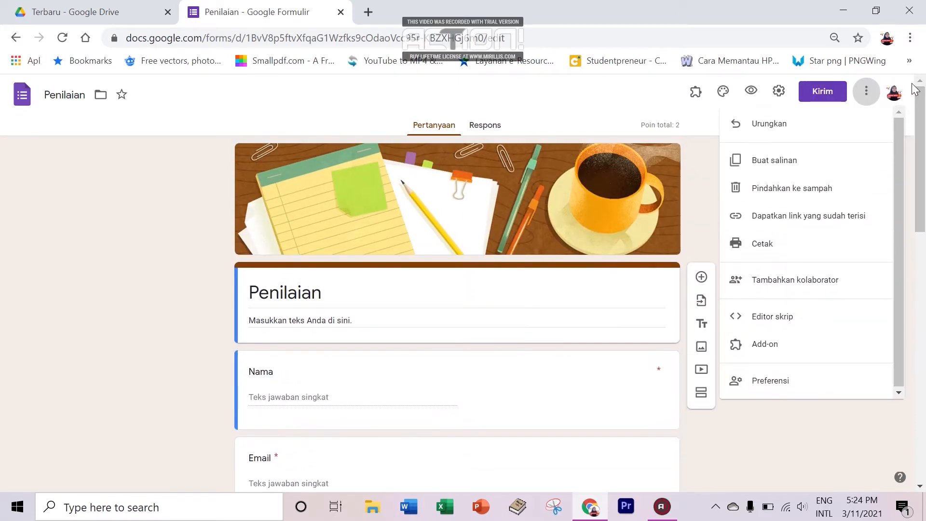
{"action": "left_click", "coordinate": [866, 94]}
{"action": "left_click", "coordinate": [866, 94]}
{"action": "left_click", "coordinate": [806, 345]}
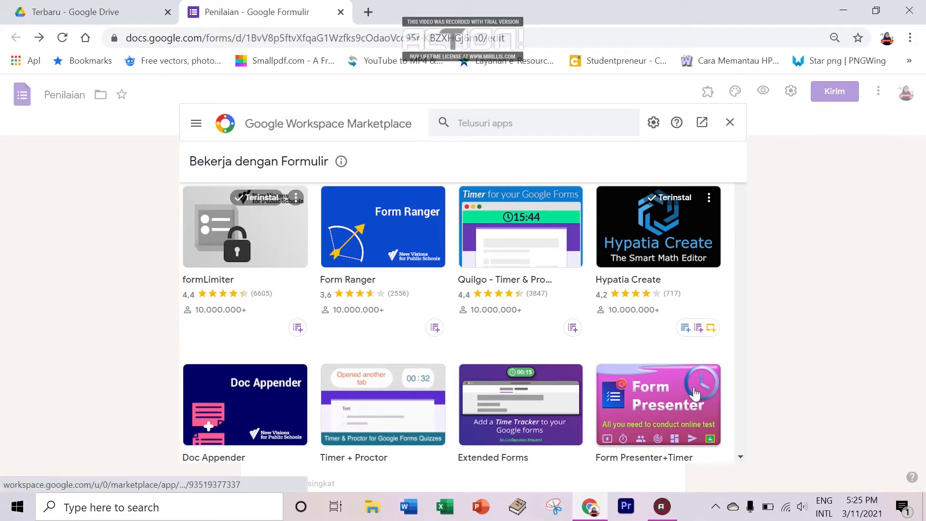
{"action": "left_click", "coordinate": [679, 407]}
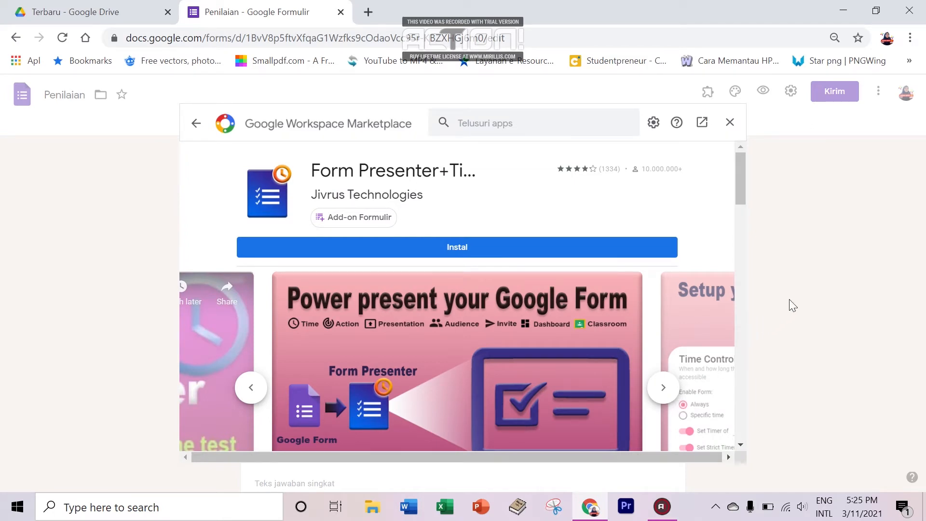
Step: Install Form Presenter+Timer, choosing the Google account and allowing the requested access
{"action": "left_click", "coordinate": [542, 248]}
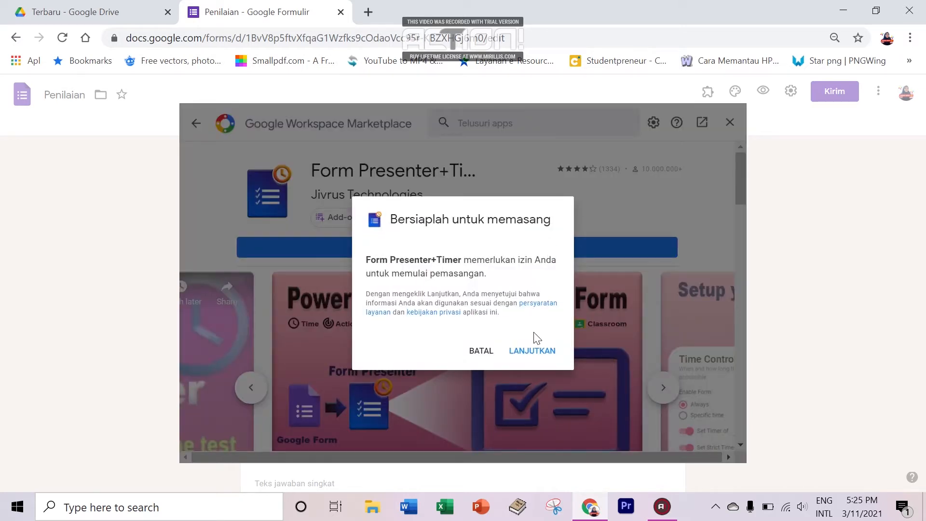
{"action": "left_click", "coordinate": [533, 352]}
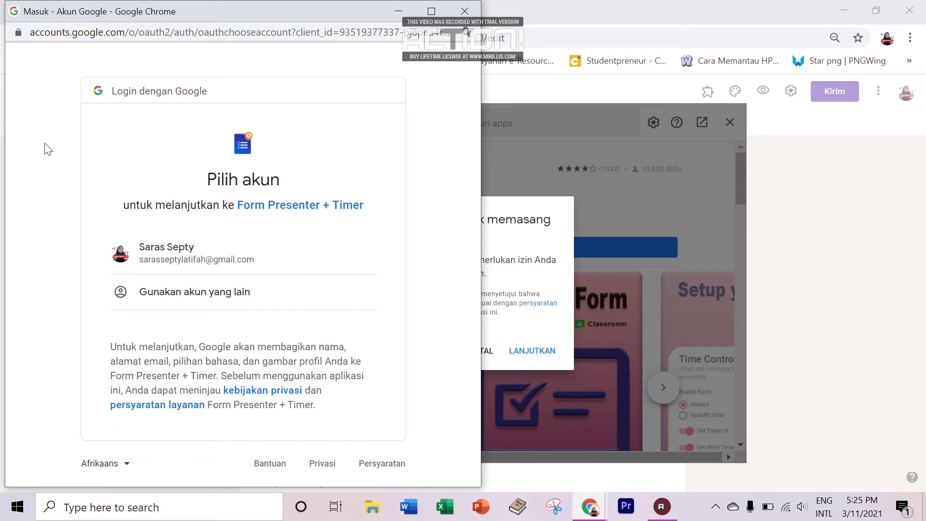
{"action": "left_click", "coordinate": [207, 260]}
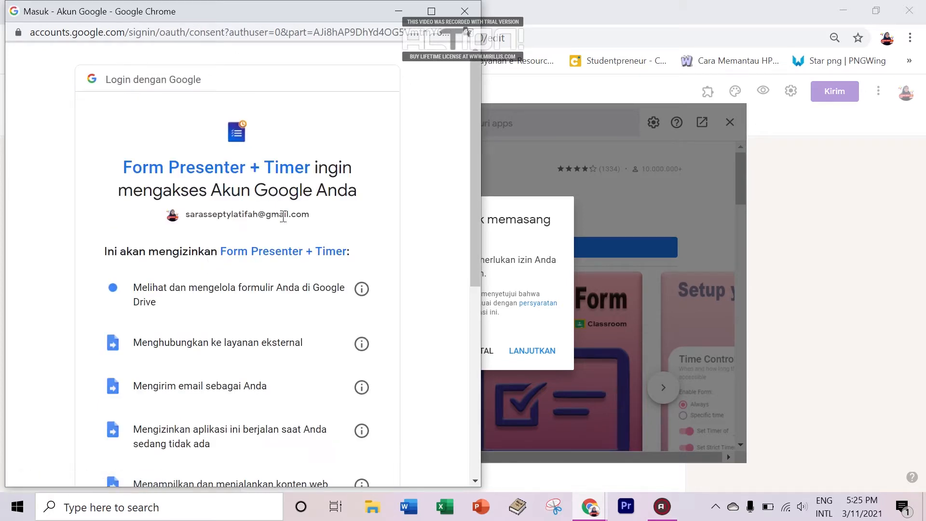
{"action": "left_click_drag", "start_coordinate": [473, 194], "coordinate": [479, 382]}
{"action": "left_click", "coordinate": [311, 391]}
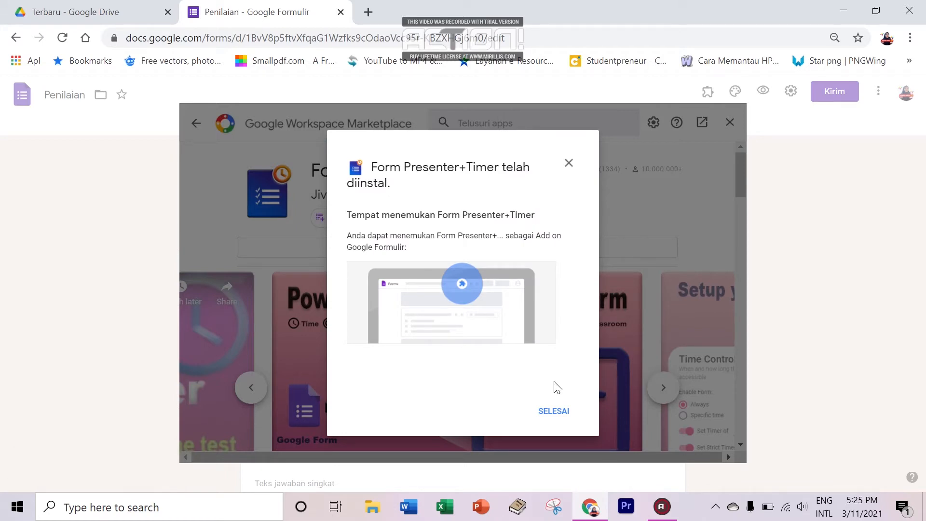
{"action": "left_click", "coordinate": [555, 413]}
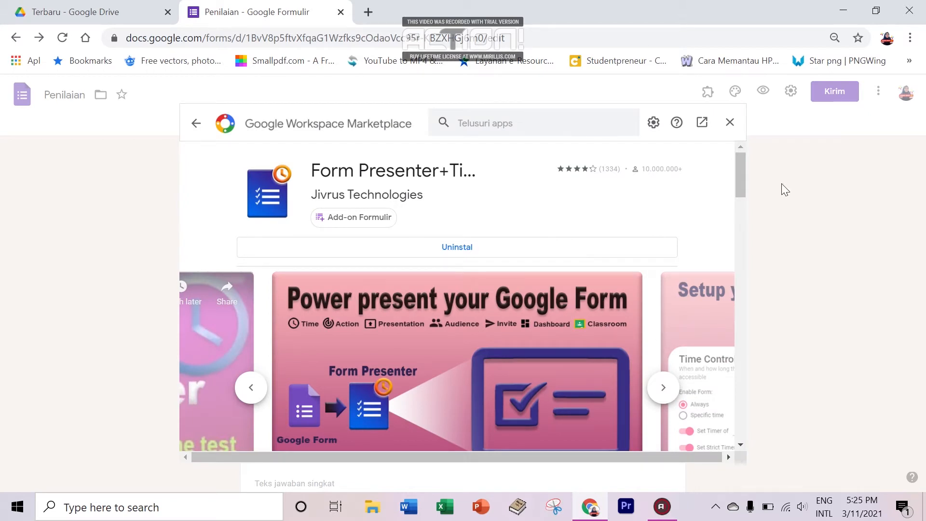
Step: Close the Marketplace and show the toolbar's add-ons list, now containing Form Presenter
{"action": "left_click", "coordinate": [730, 122]}
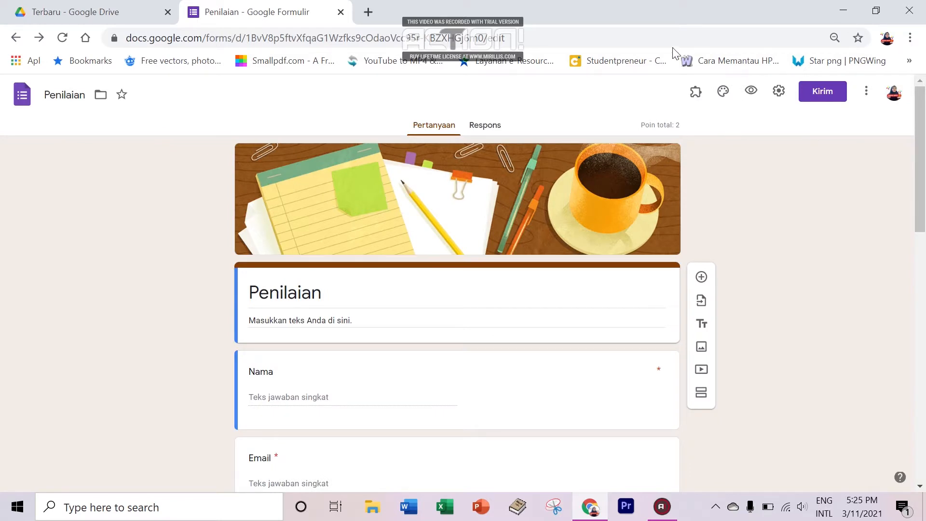
{"action": "left_click", "coordinate": [699, 101]}
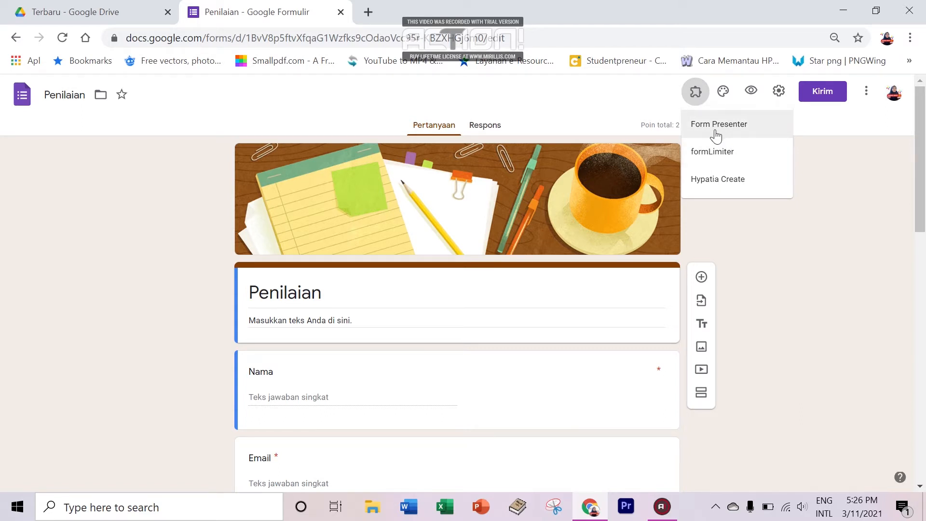
{"action": "left_click", "coordinate": [816, 167]}
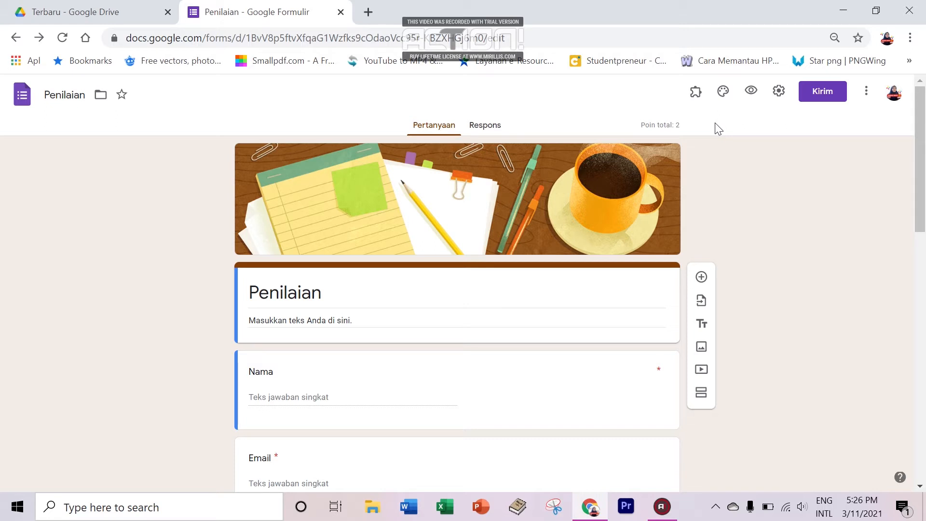
{"action": "left_click", "coordinate": [696, 94]}
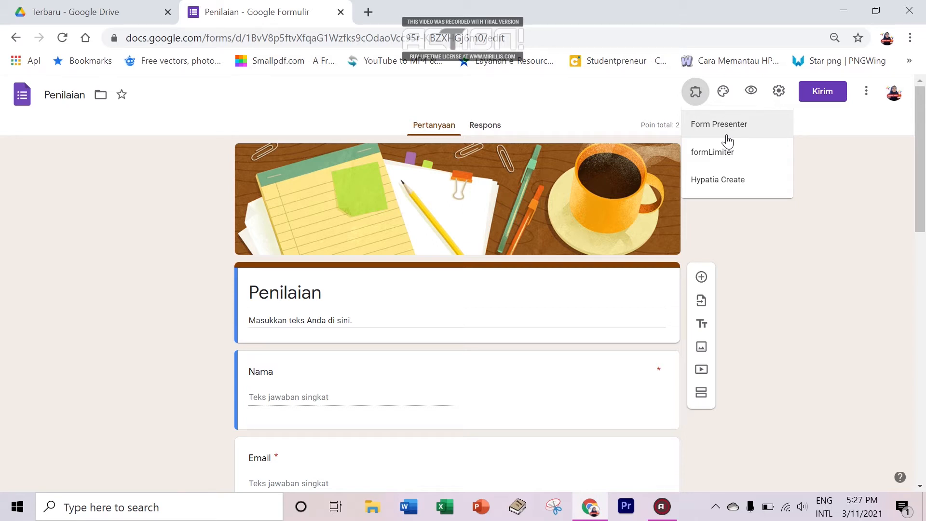
Step: Open Form Presenter's Setup panel for Penilaian and cancel the Heads Up quota notice
{"action": "left_click", "coordinate": [777, 130]}
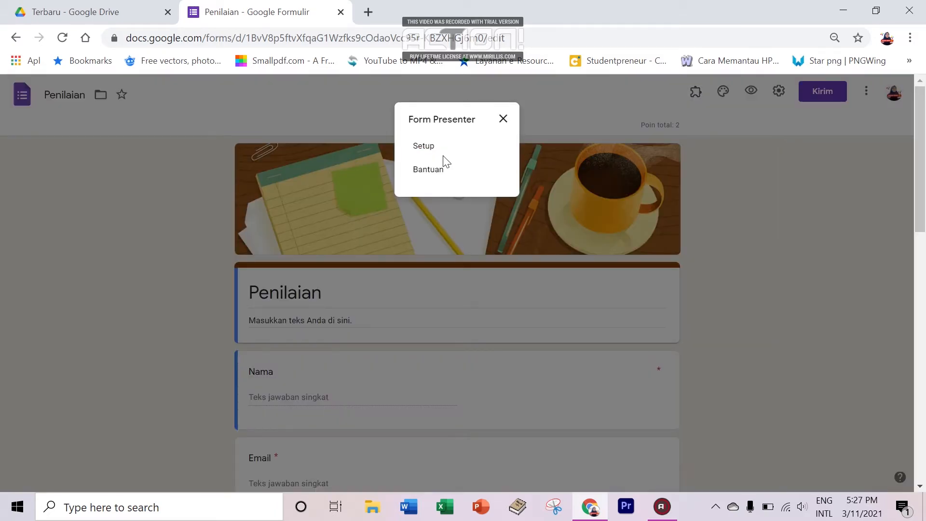
{"action": "left_click", "coordinate": [424, 147]}
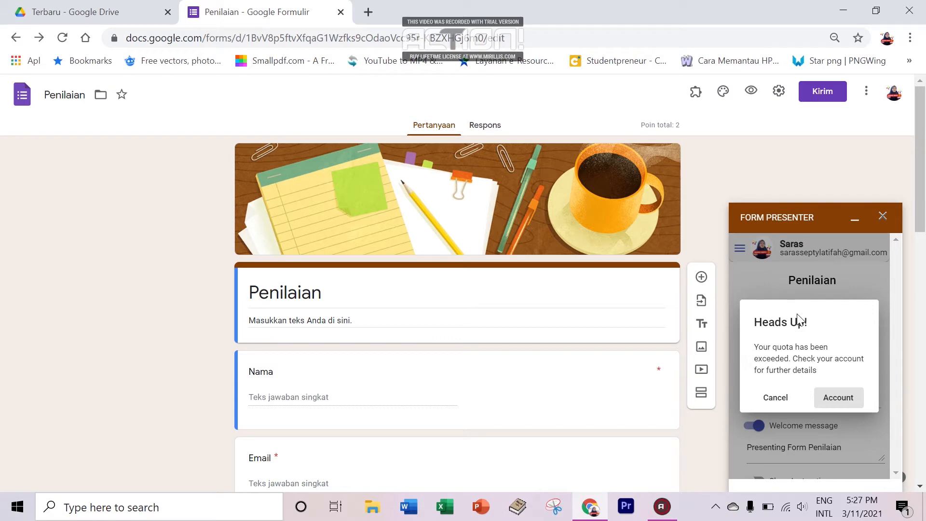
{"action": "left_click", "coordinate": [830, 403]}
{"action": "left_click", "coordinate": [820, 403]}
{"action": "left_click", "coordinate": [778, 399]}
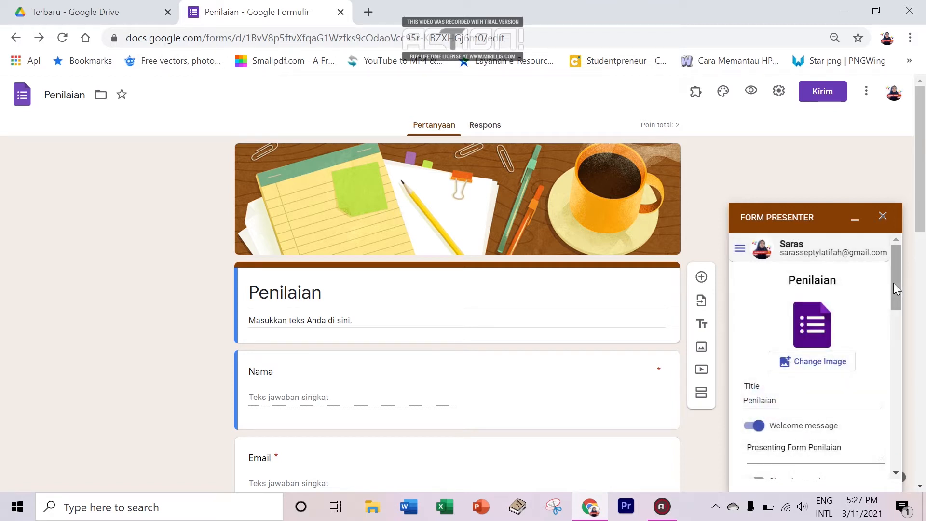
{"action": "left_click_drag", "start_coordinate": [894, 282], "coordinate": [894, 250]}
{"action": "left_click", "coordinate": [784, 283]}
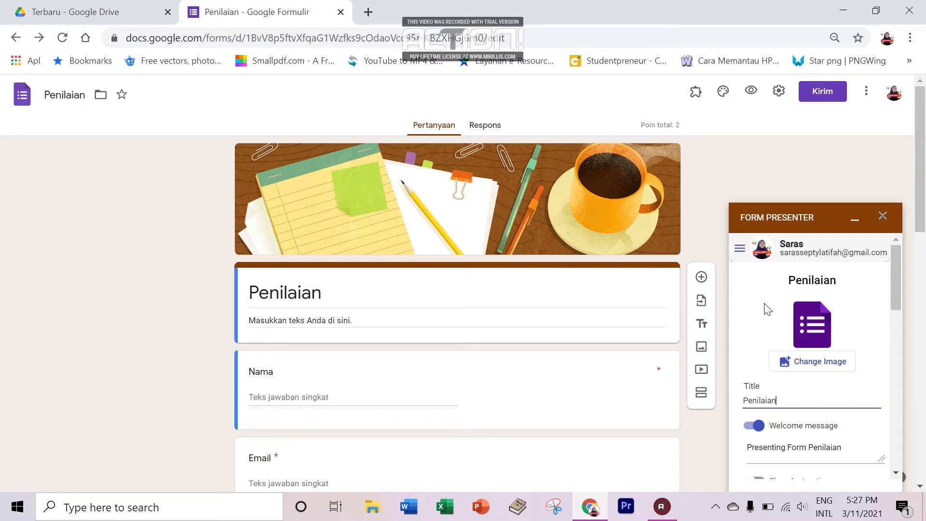
Step: Replace the title 'Penilaian' with 'Penilaian PTS Semeseter 2' in the Form Presenter sidebar
{"action": "left_click_drag", "start_coordinate": [893, 279], "coordinate": [895, 287]}
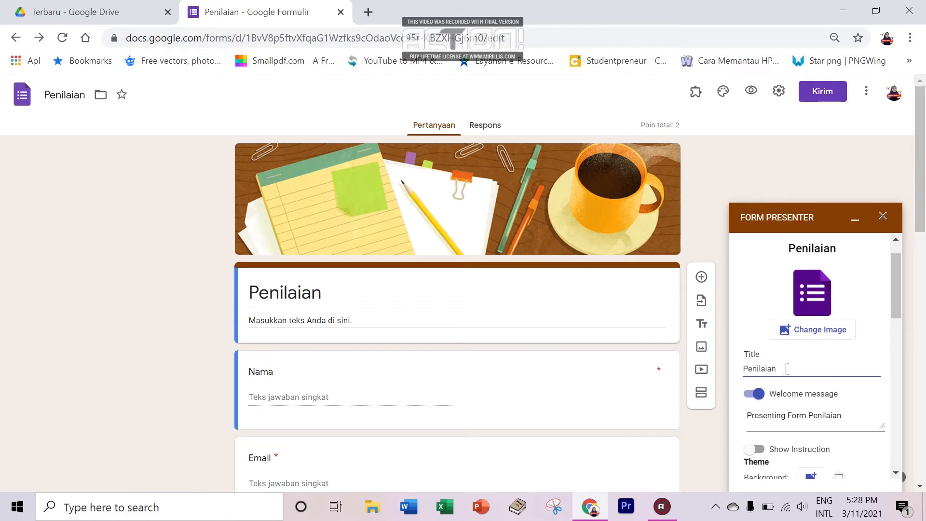
{"action": "left_click_drag", "start_coordinate": [778, 368], "coordinate": [735, 377]}
{"action": "mouse_move", "coordinate": [896, 297]}
{"action": "left_mouse_down"}
{"action": "mouse_move", "coordinate": [896, 306]}
{"action": "mouse_move", "coordinate": [895, 287]}
{"action": "left_mouse_up"}
{"action": "key", "text": "BackSpace"}
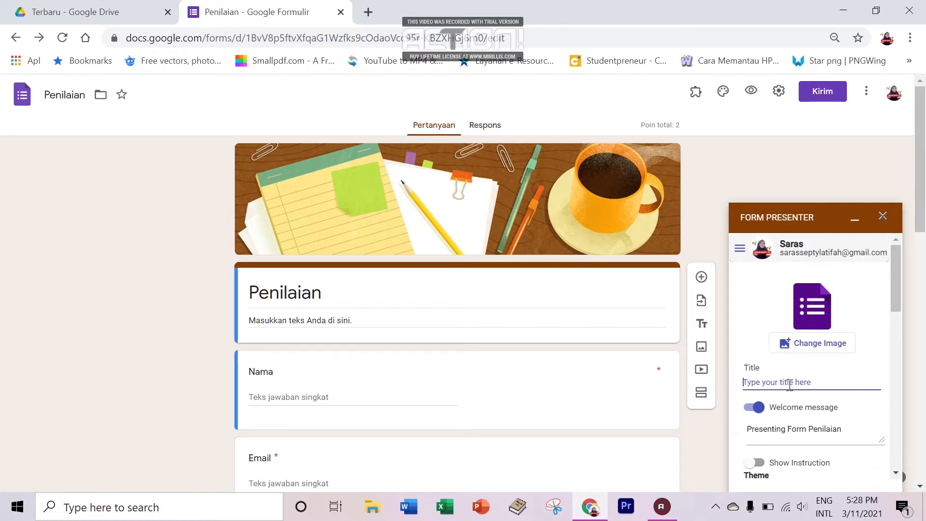
{"action": "type", "text": "Penilai"}
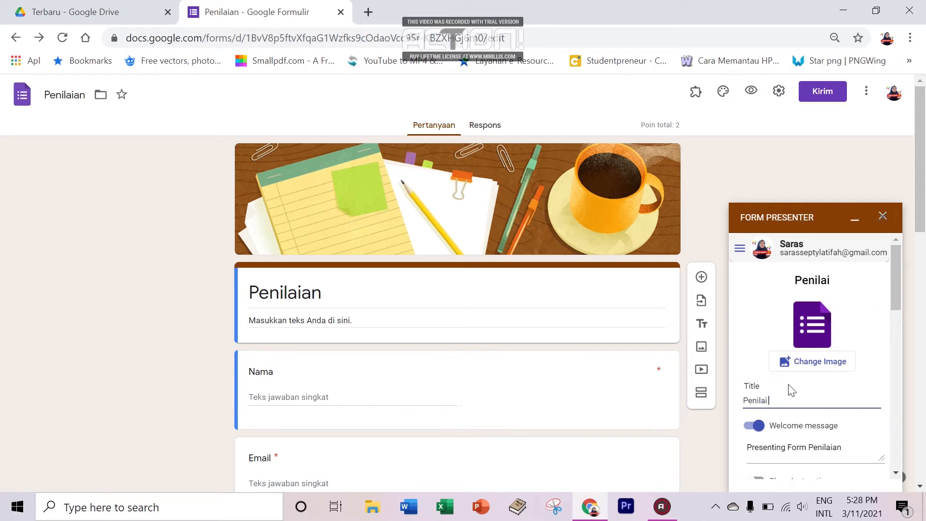
{"action": "type", "text": "an"}
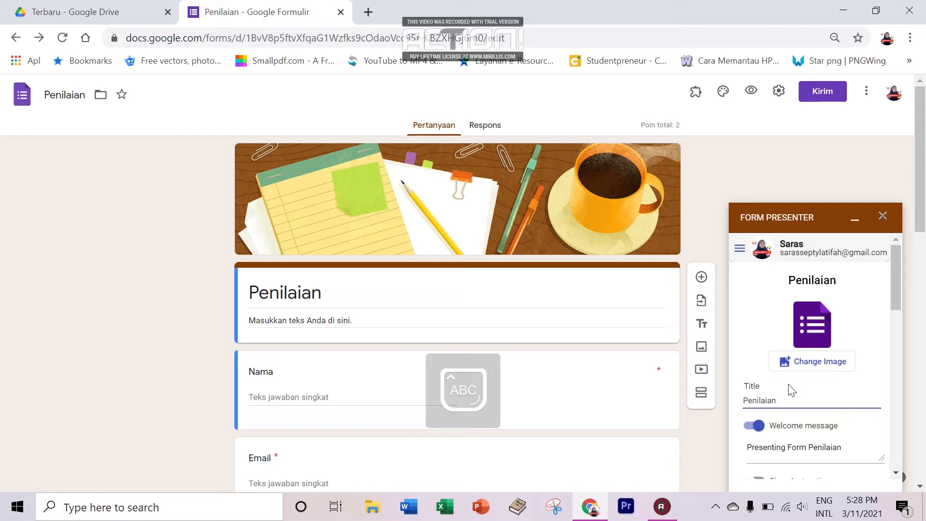
{"action": "type", "text": " PTS S"}
{"action": "key", "text": "Caps_Lock"}
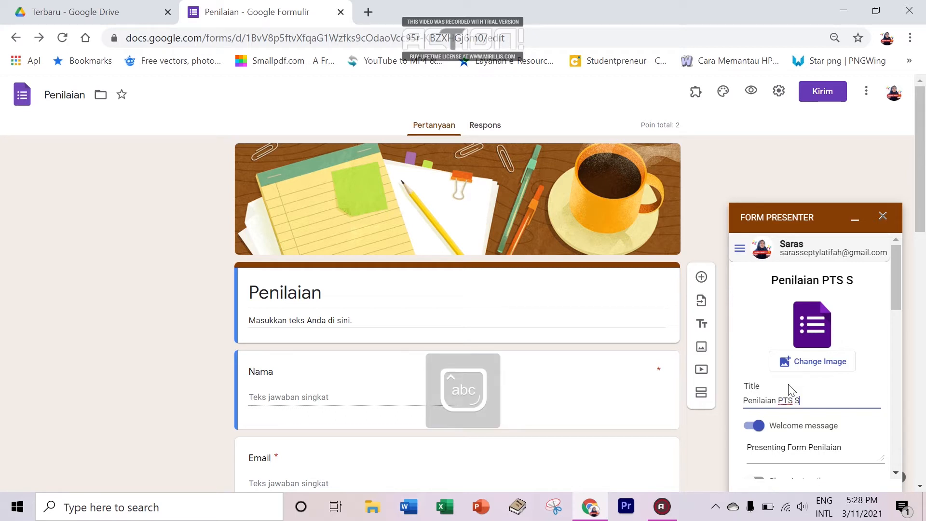
{"action": "type", "text": "emeseter 2"}
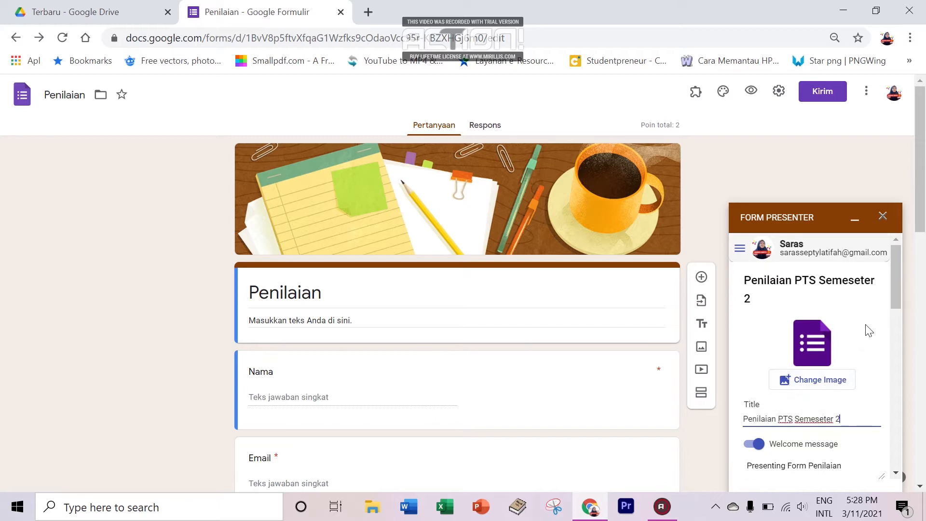
{"action": "left_click_drag", "start_coordinate": [899, 289], "coordinate": [895, 323]}
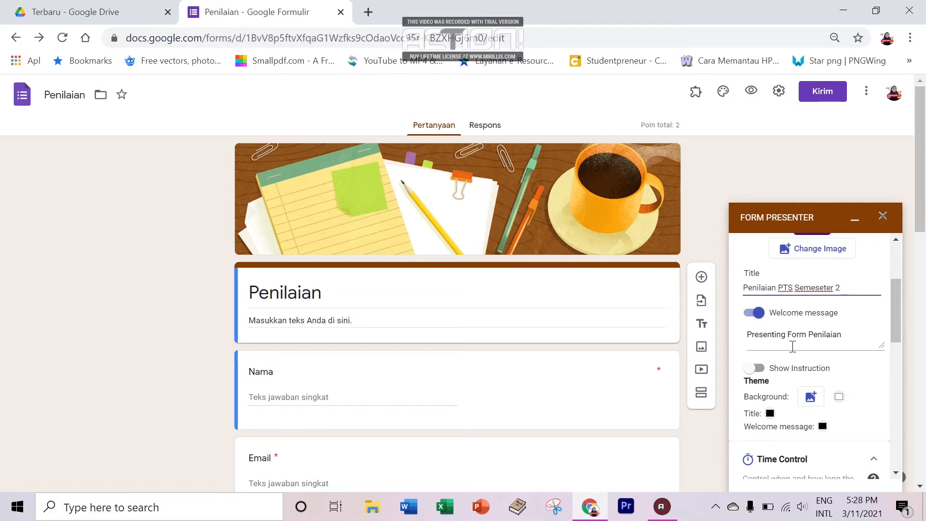
Step: Replace the old welcome message text with 'Selamat datang di penilaian PTS Semseter 2'
{"action": "left_click", "coordinate": [822, 338]}
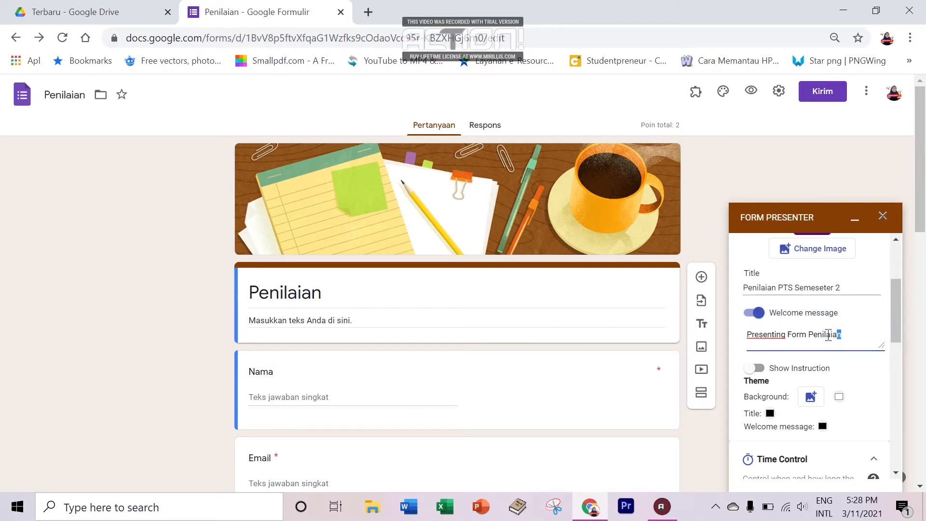
{"action": "left_click_drag", "start_coordinate": [840, 334], "coordinate": [735, 343]}
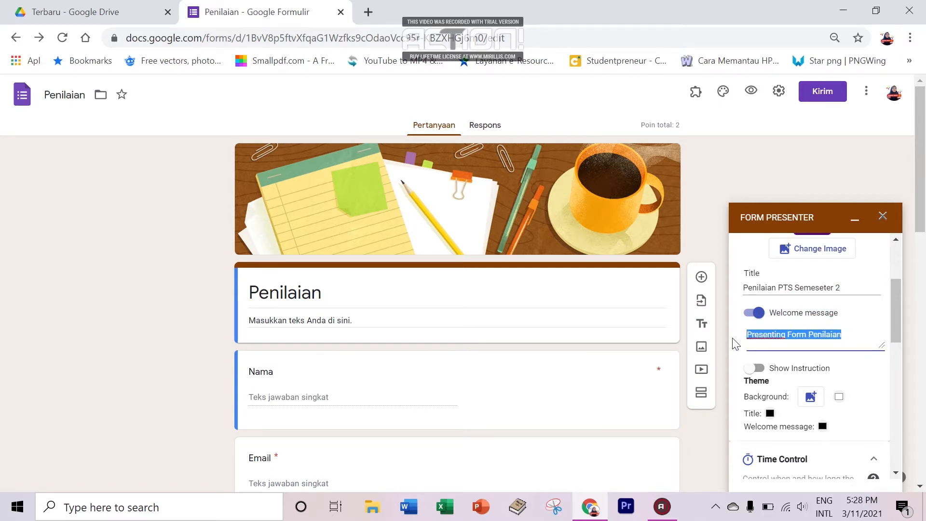
{"action": "left_click", "coordinate": [867, 335]}
{"action": "left_click_drag", "start_coordinate": [866, 335], "coordinate": [740, 346]}
{"action": "key", "text": "BackSpace"}
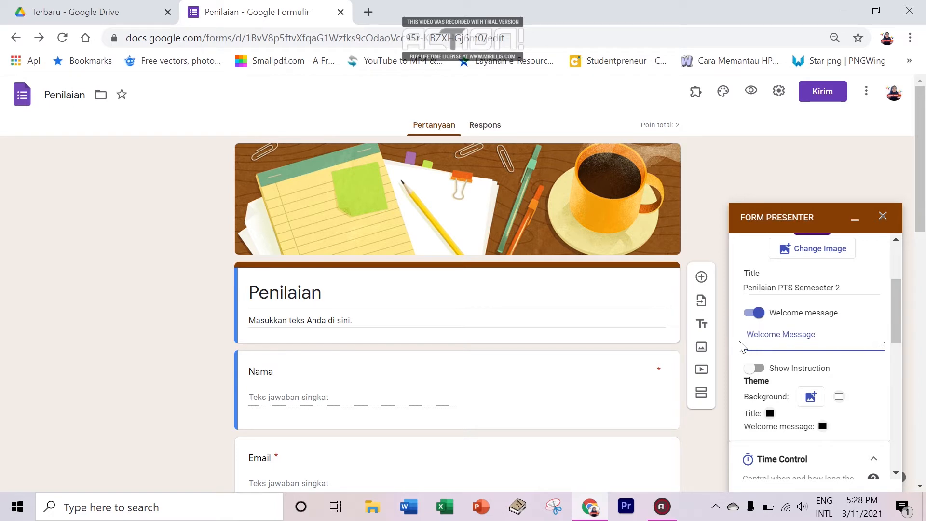
{"action": "key", "text": "Caps_Lock"}
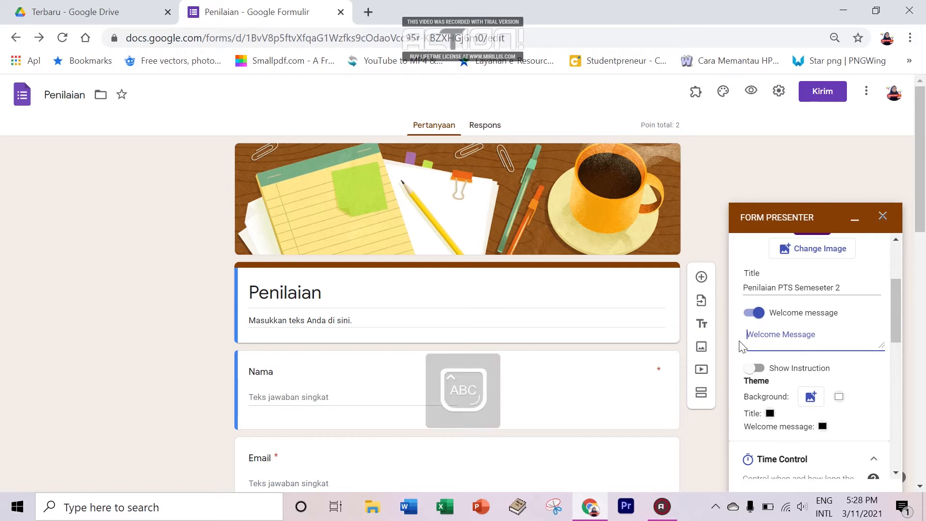
{"action": "type", "text": "S"}
{"action": "key", "text": "Caps_Lock"}
{"action": "type", "text": "elamat"}
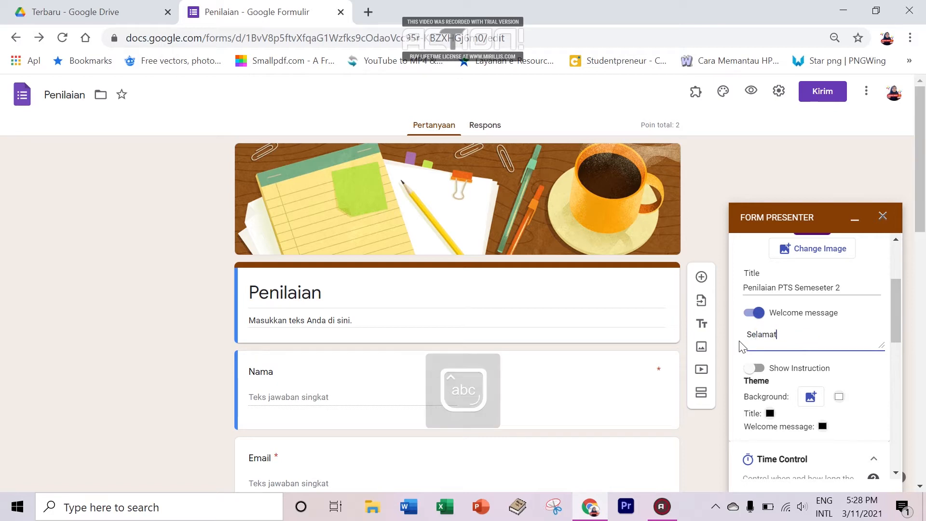
{"action": "type", "text": " datang di"}
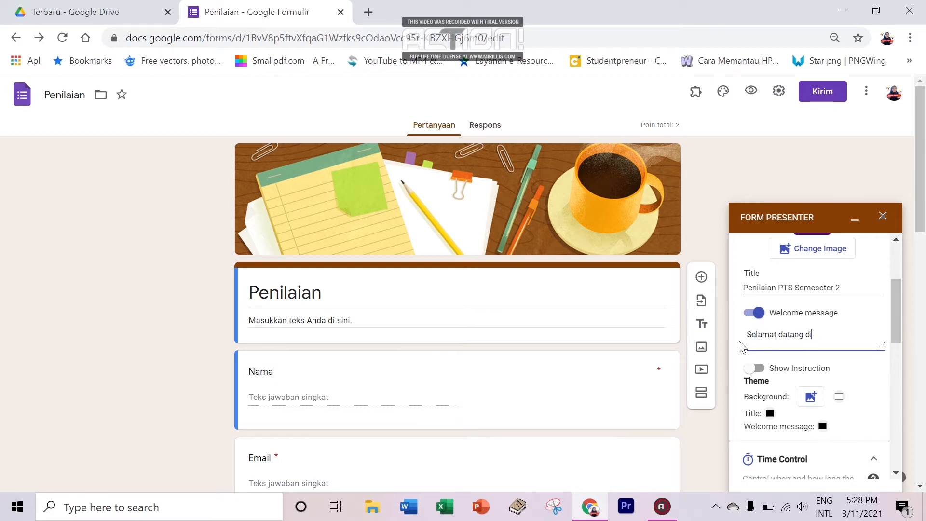
{"action": "type", "text": " penilaian"}
{"action": "key", "text": "Caps_Lock"}
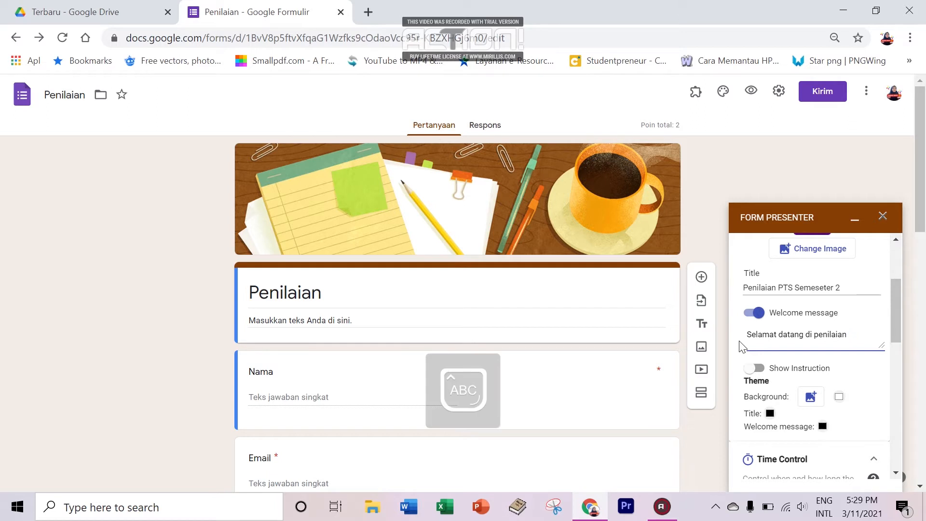
{"action": "type", "text": "PTS"}
{"action": "key", "text": "Caps_Lock"}
{"action": "type", "text": "Semseter 2"}
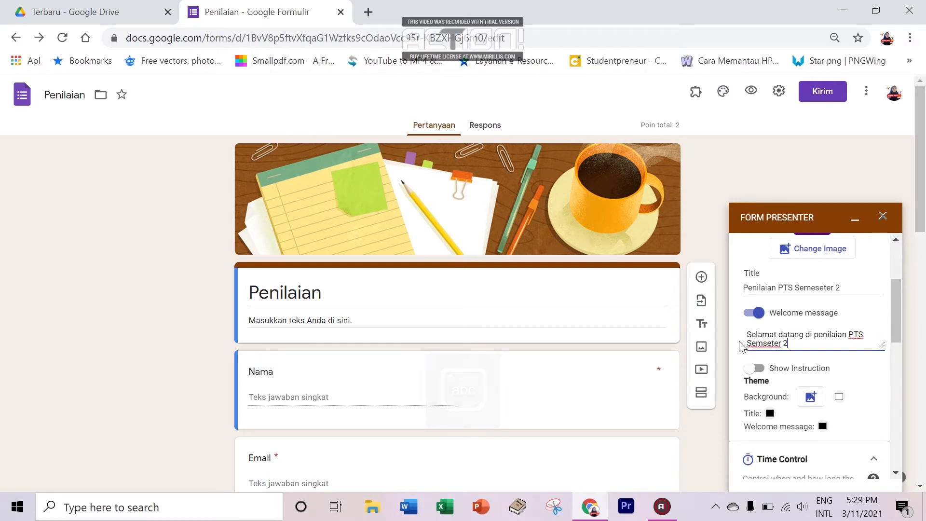
{"action": "left_click", "coordinate": [895, 308]}
{"action": "left_click_drag", "start_coordinate": [894, 307], "coordinate": [895, 322]}
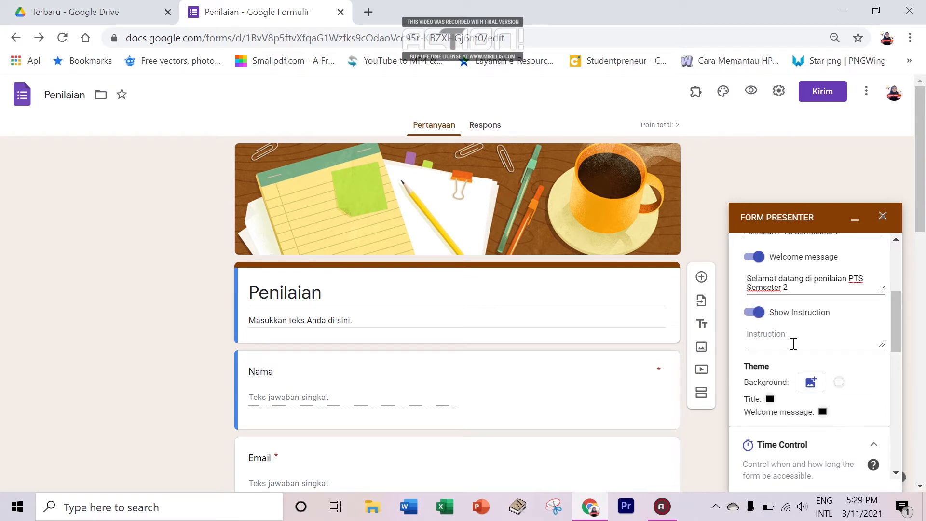
Step: Turn on Show Instruction and enter three numbered lines: work honestly, 60-minute limit, confirm submission
{"action": "left_click", "coordinate": [759, 320]}
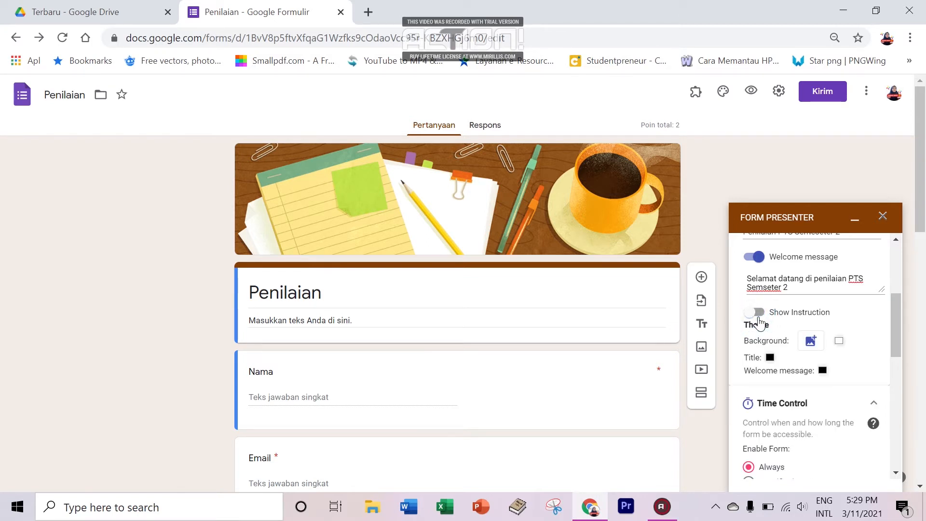
{"action": "left_click", "coordinate": [761, 313]}
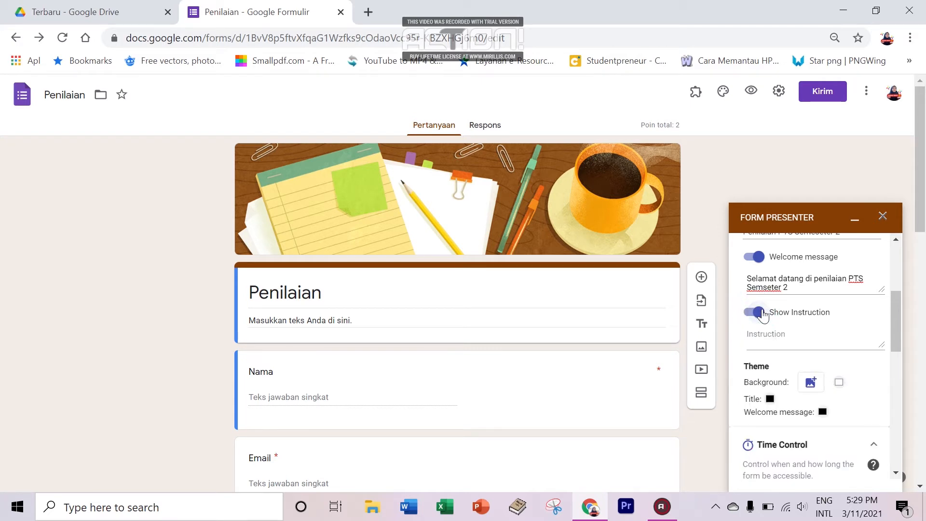
{"action": "left_click", "coordinate": [773, 341]}
{"action": "type", "text": "1. Pastika"}
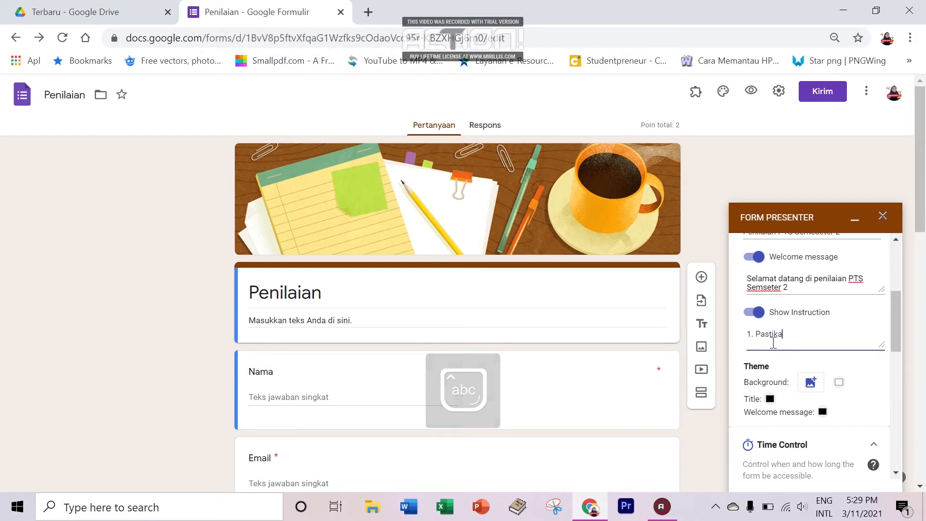
{"action": "type", "text": "n kalian "}
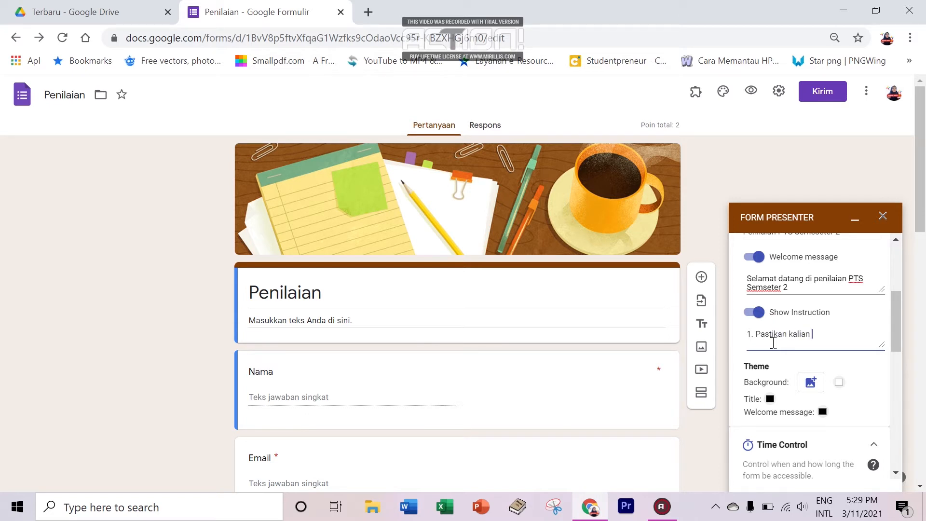
{"action": "type", "text": "mengerjakan soal denga"}
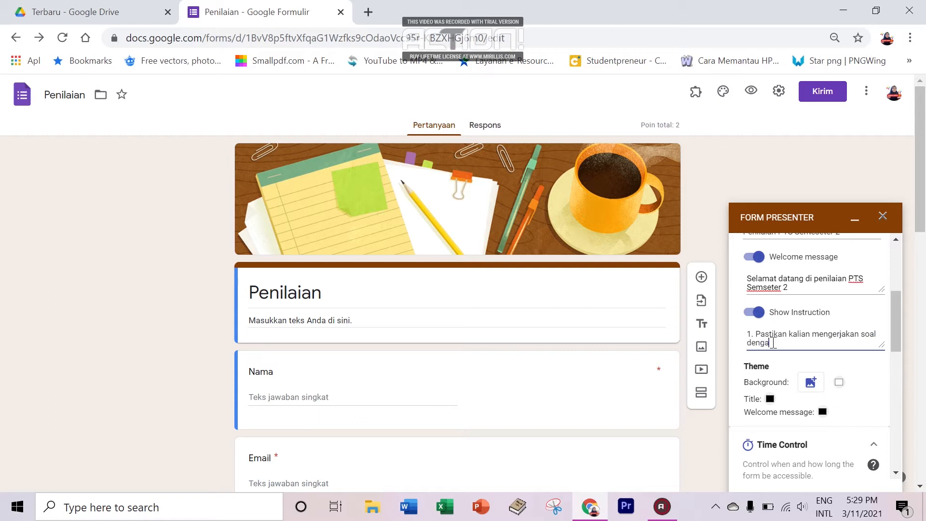
{"action": "type", "text": "n jujur/"}
{"action": "type", "text": "."}
{"action": "key", "text": "Return"}
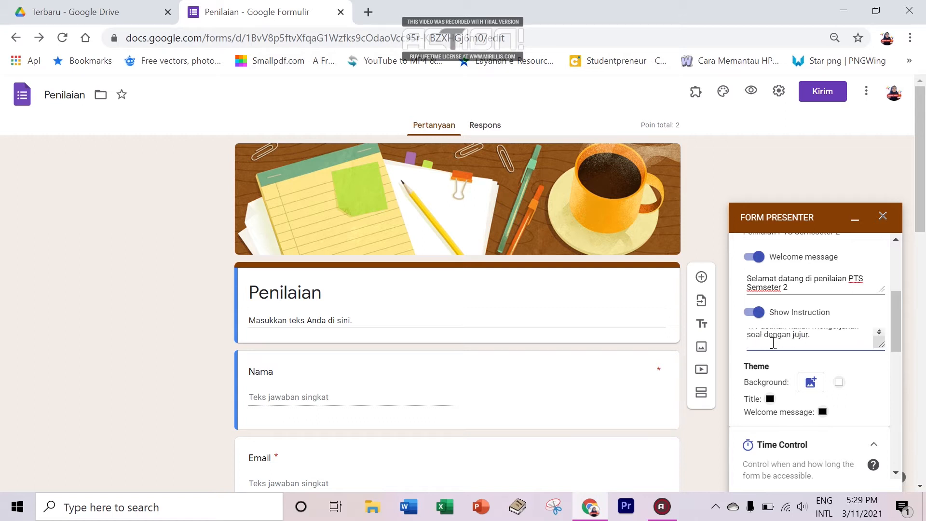
{"action": "type", "text": "2. Wa"}
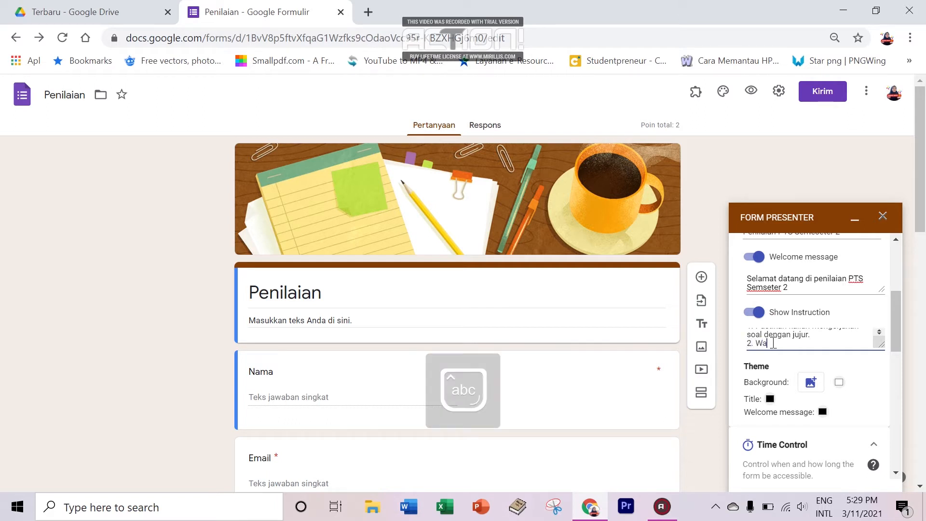
{"action": "type", "text": "ktu dibatas"}
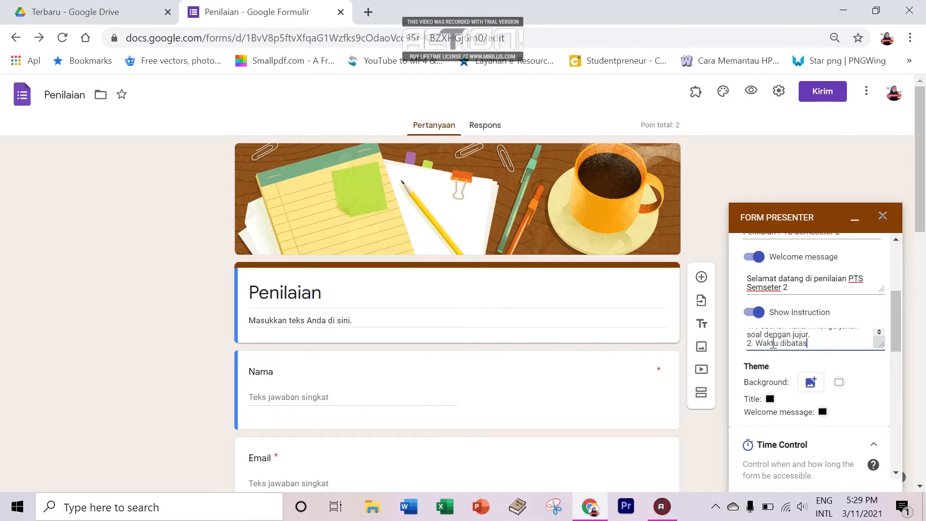
{"action": "type", "text": "i selama 60 menit"}
{"action": "key", "text": "Return"}
{"action": "type", "text": "3."}
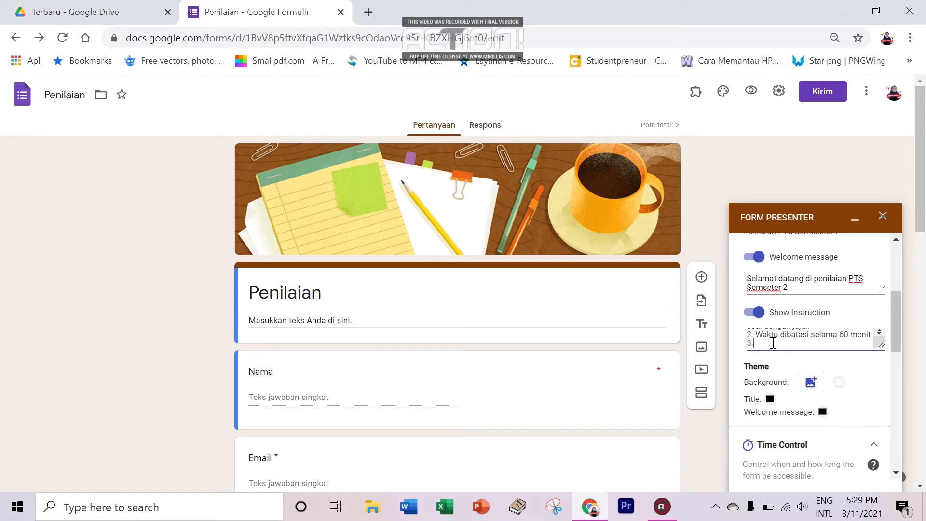
{"action": "type", "text": " Pastikan jawaban sudah terkirim"}
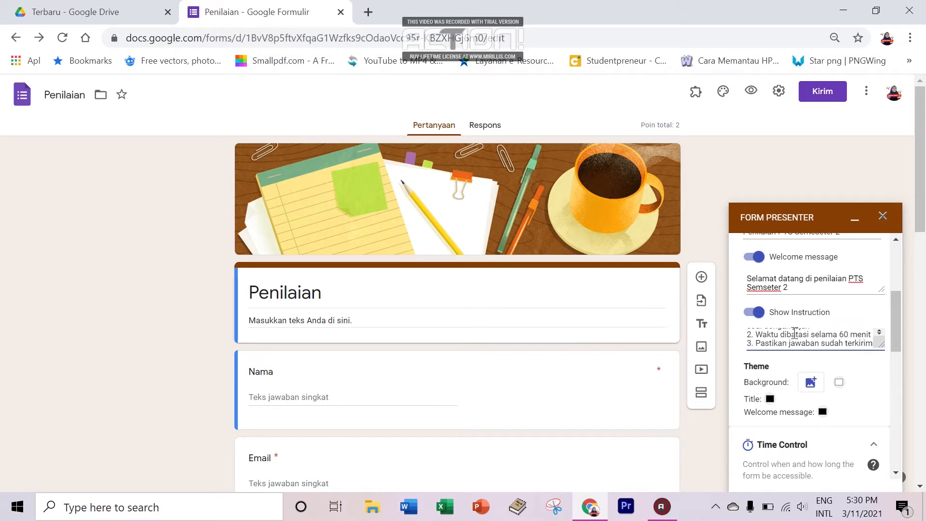
{"action": "left_click", "coordinate": [897, 321]}
{"action": "left_click_drag", "start_coordinate": [896, 321], "coordinate": [894, 326]}
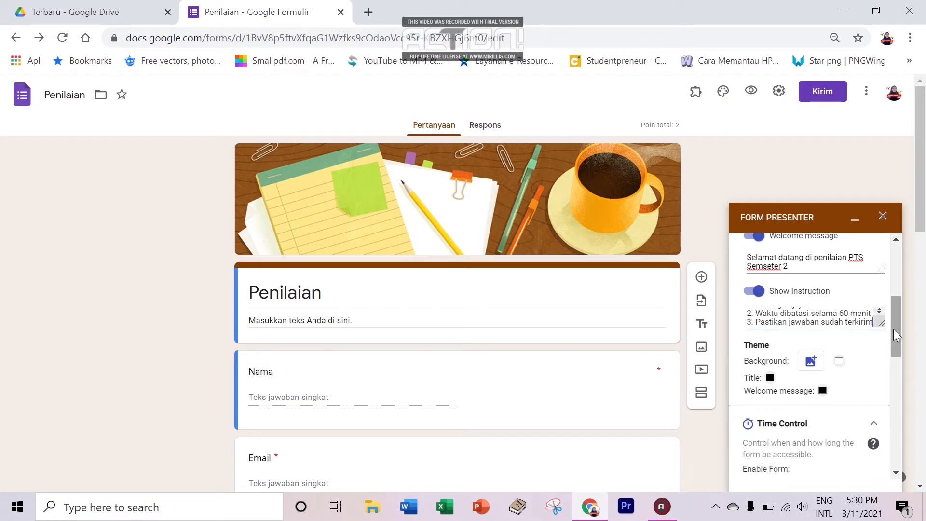
{"action": "left_click_drag", "start_coordinate": [897, 329], "coordinate": [899, 341]}
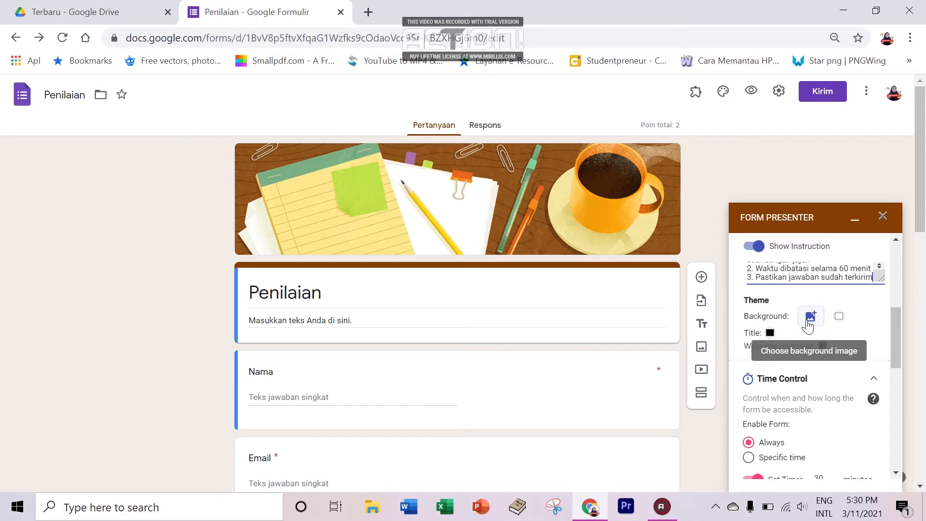
Step: Set the Theme background colour to a purple shade, RGB 152, 31, 148
{"action": "left_click", "coordinate": [838, 318]}
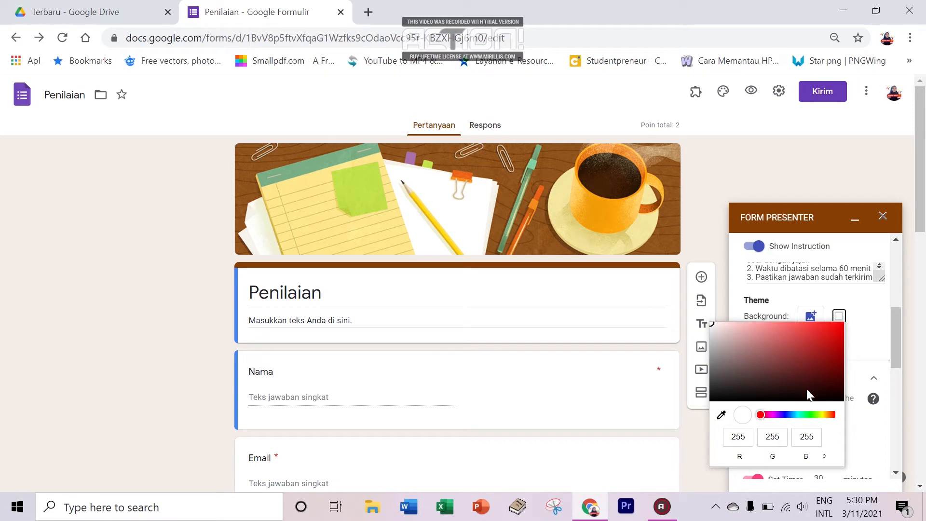
{"action": "left_click", "coordinate": [774, 415]}
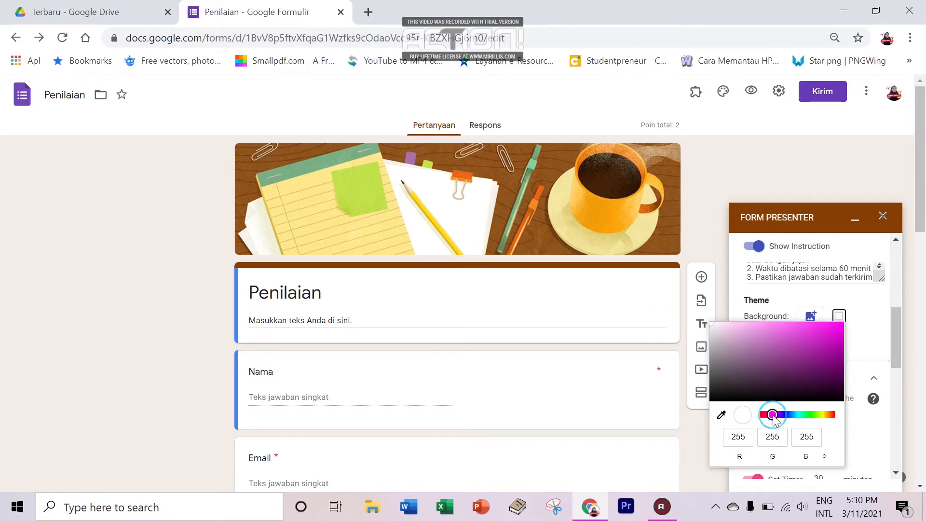
{"action": "left_click", "coordinate": [815, 355]}
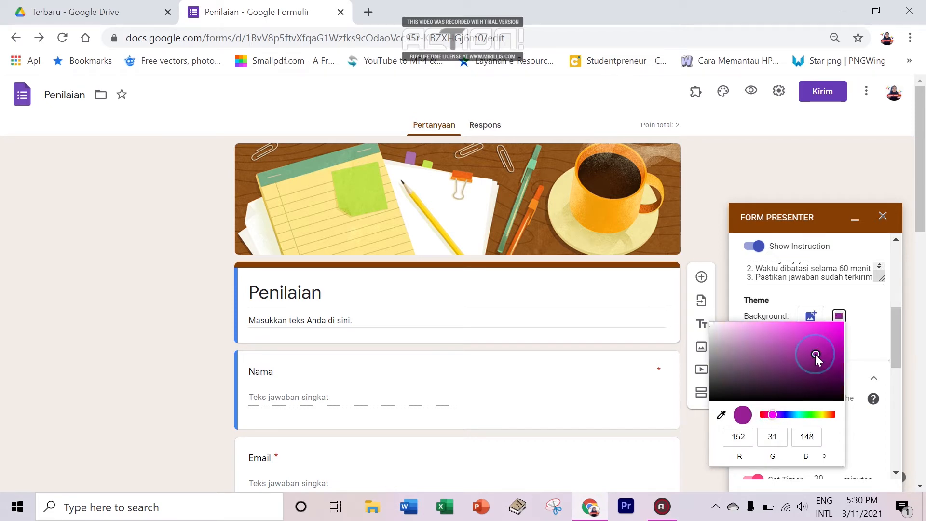
{"action": "left_click", "coordinate": [868, 331]}
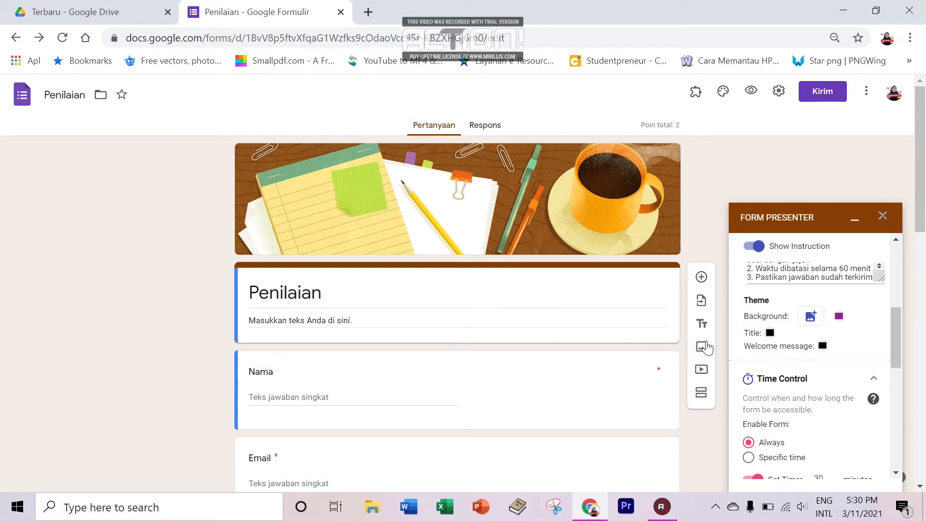
{"action": "left_click", "coordinate": [809, 321]}
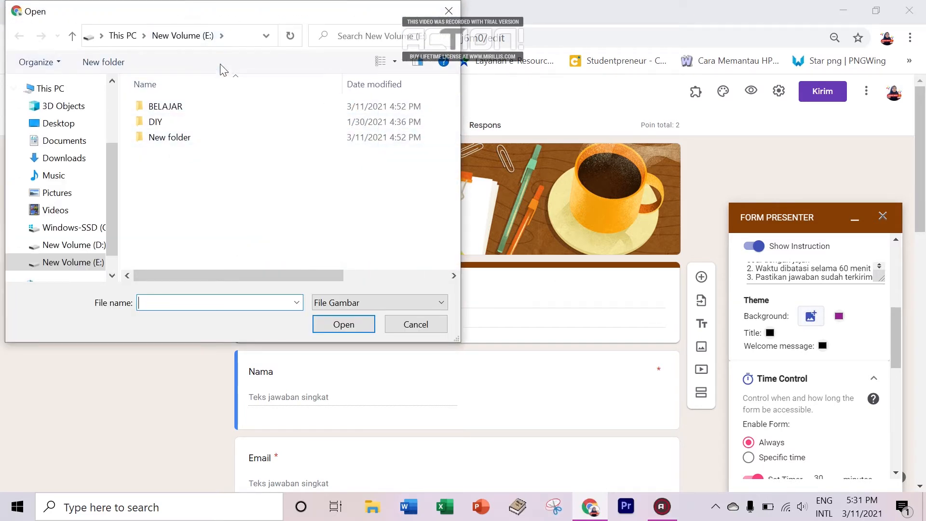
{"action": "double_click", "coordinate": [226, 105]}
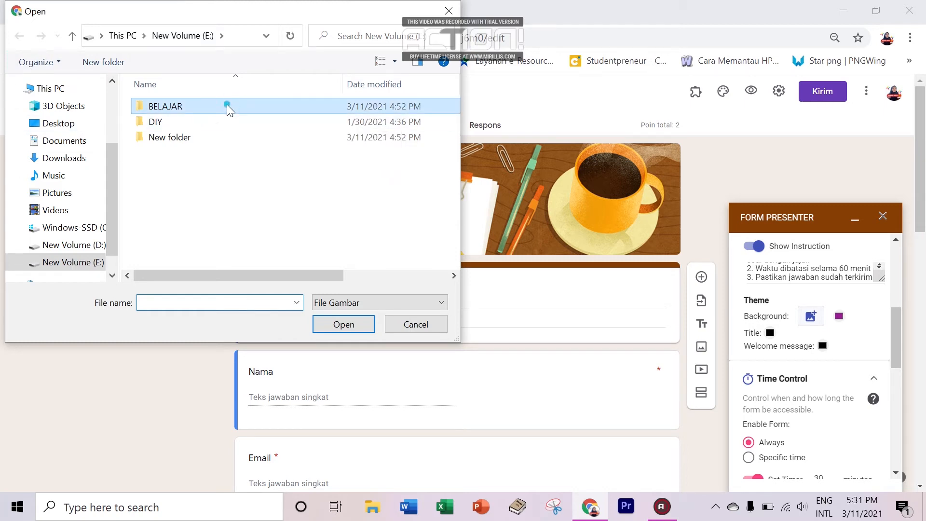
{"action": "left_click", "coordinate": [176, 141]}
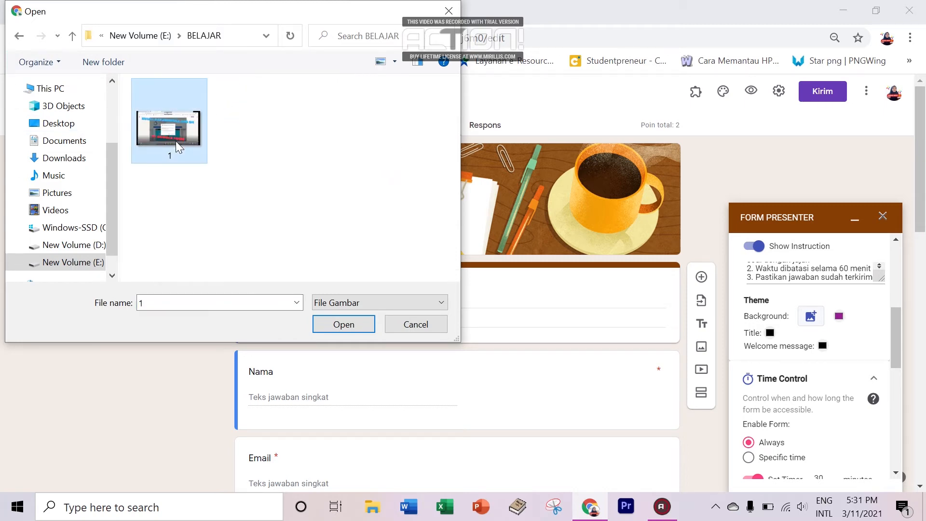
{"action": "left_click", "coordinate": [340, 326]}
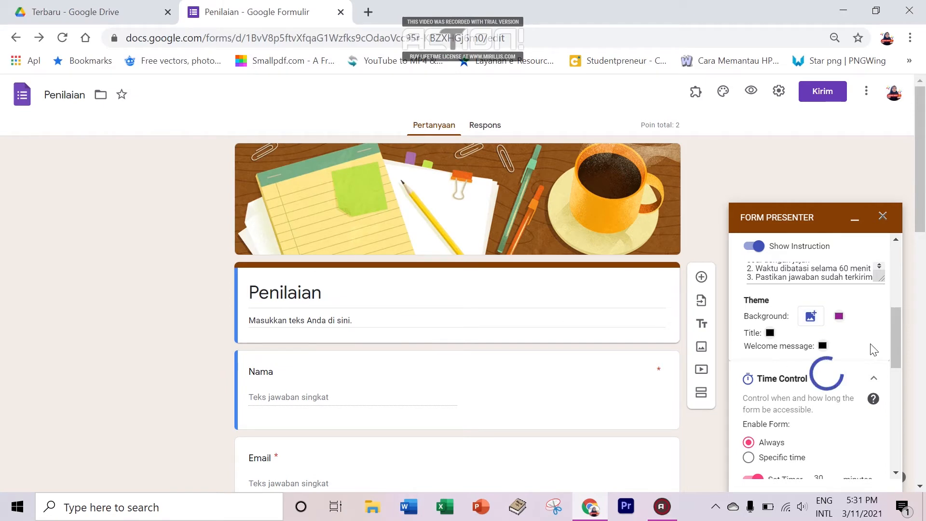
{"action": "left_click_drag", "start_coordinate": [896, 332], "coordinate": [890, 267]}
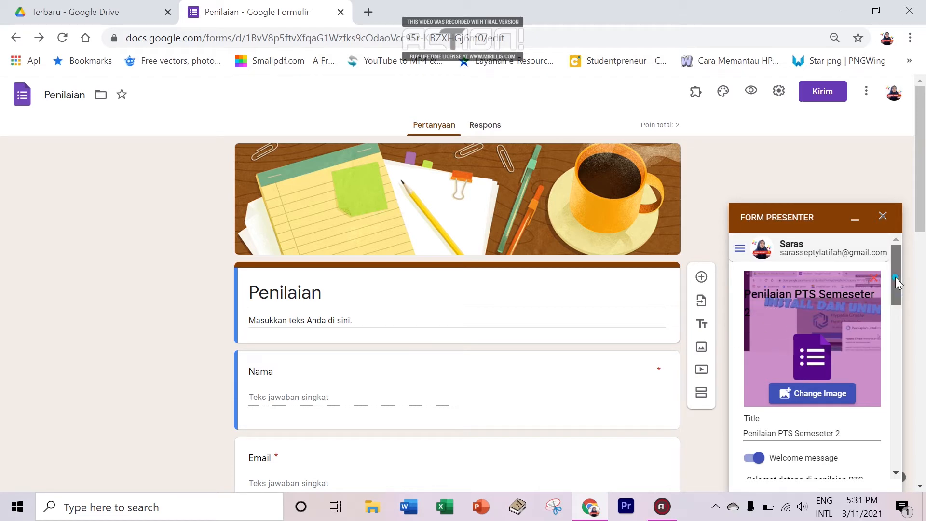
{"action": "left_click_drag", "start_coordinate": [895, 277], "coordinate": [891, 345]}
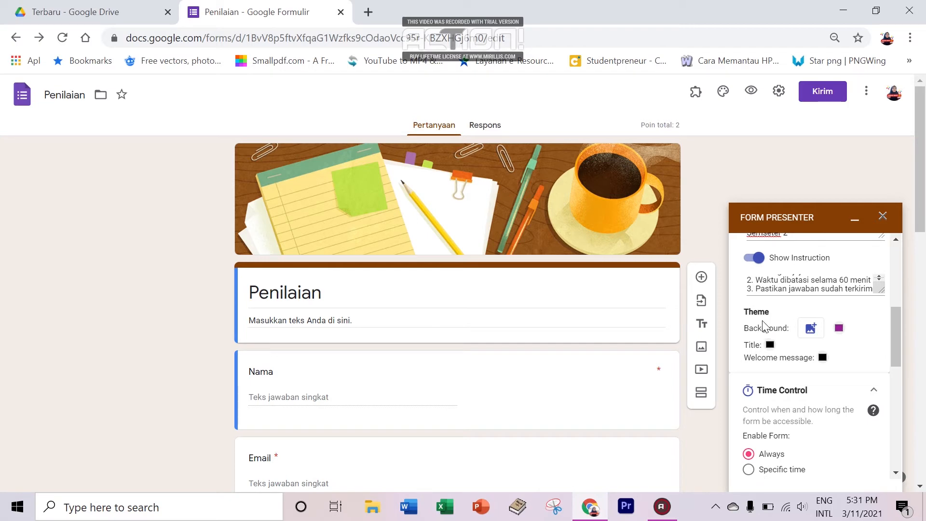
Step: Change the Theme background colour to near-white, RGB 252, 251, 254
{"action": "left_click", "coordinate": [839, 329]}
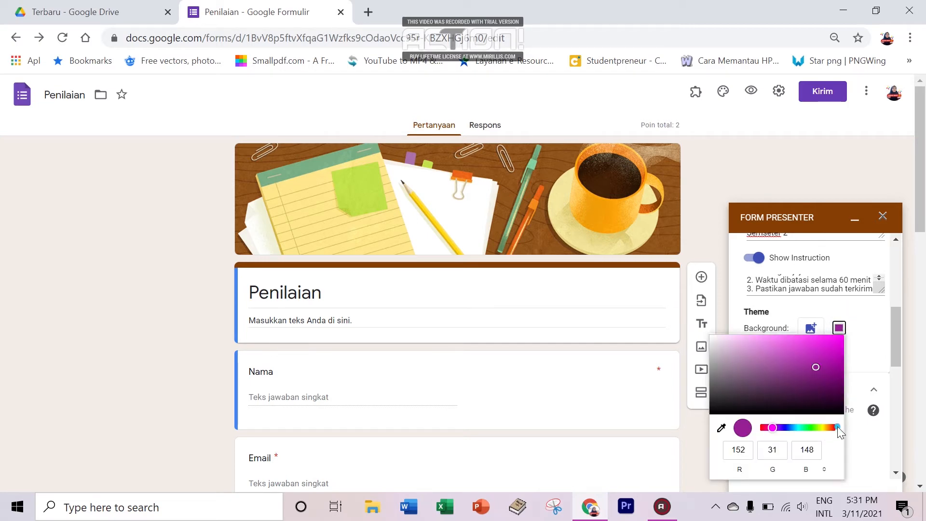
{"action": "mouse_move", "coordinate": [774, 428]}
{"action": "left_mouse_down"}
{"action": "mouse_move", "coordinate": [856, 431]}
{"action": "mouse_move", "coordinate": [749, 436]}
{"action": "mouse_move", "coordinate": [779, 435]}
{"action": "left_mouse_up"}
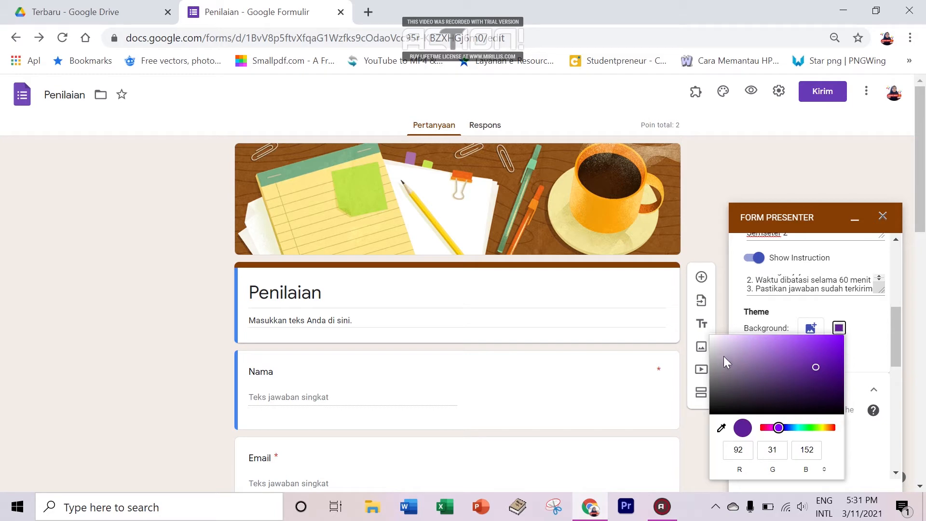
{"action": "left_click", "coordinate": [711, 335]}
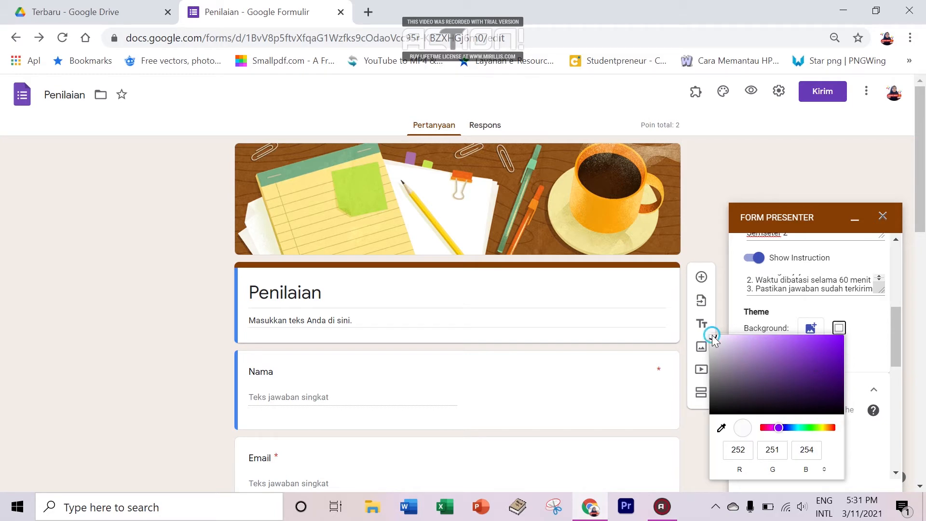
{"action": "left_click", "coordinate": [895, 336]}
{"action": "left_click_drag", "start_coordinate": [894, 336], "coordinate": [894, 256]}
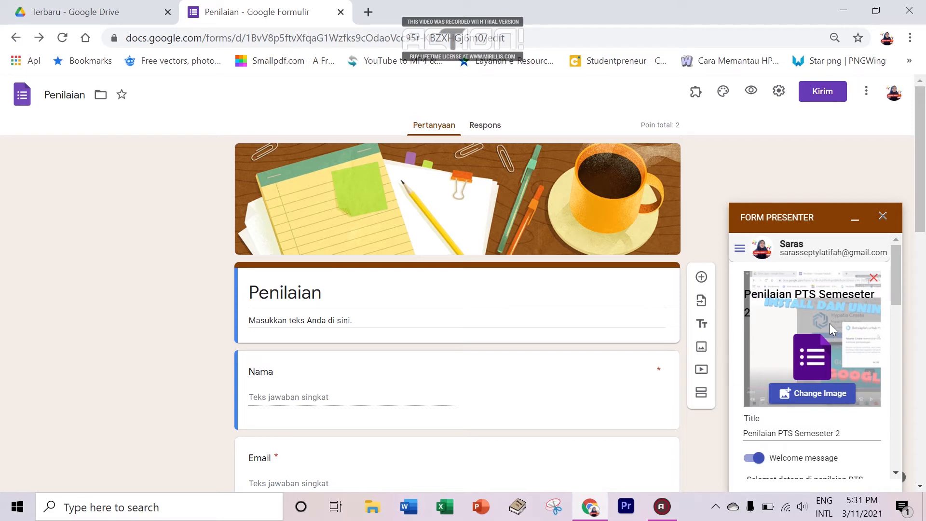
{"action": "left_click_drag", "start_coordinate": [896, 278], "coordinate": [896, 338]}
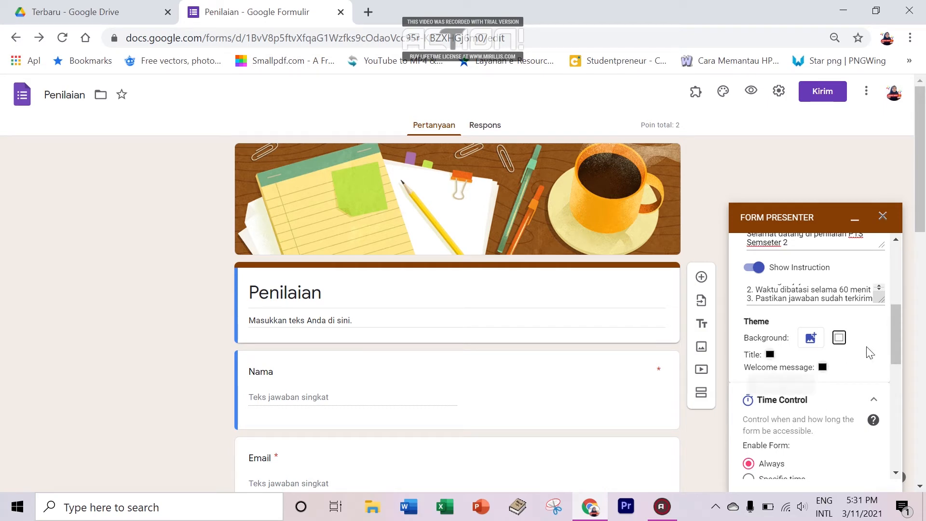
{"action": "left_click_drag", "start_coordinate": [897, 346], "coordinate": [906, 252]}
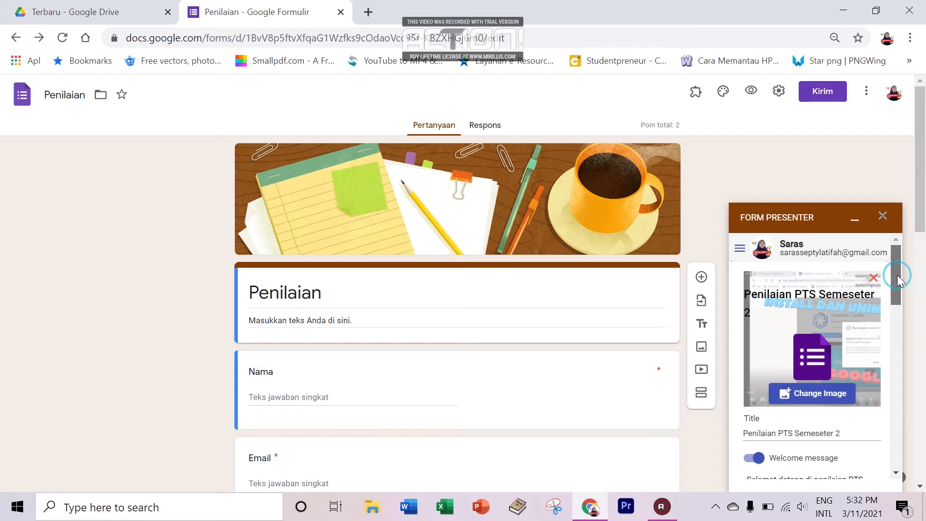
{"action": "left_click_drag", "start_coordinate": [898, 275], "coordinate": [874, 344]}
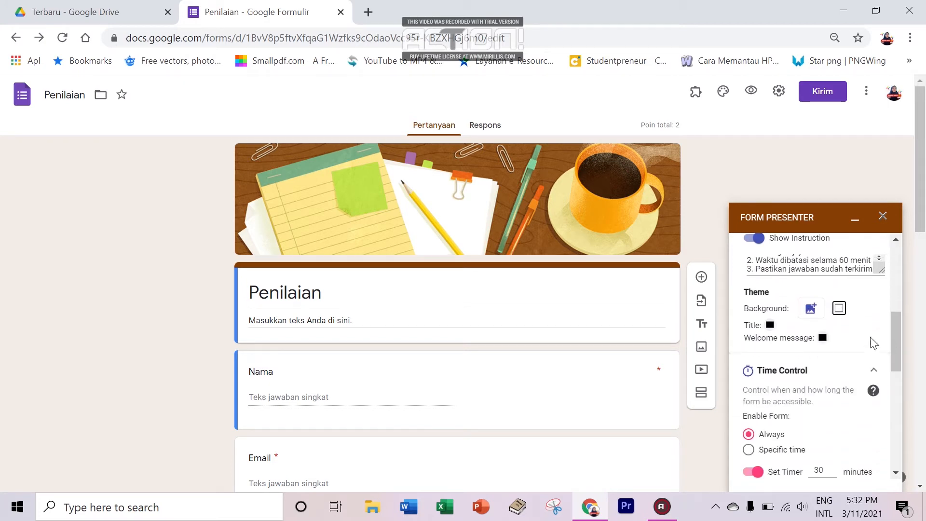
Step: Set the presenter title colour to red
{"action": "left_click", "coordinate": [770, 325]}
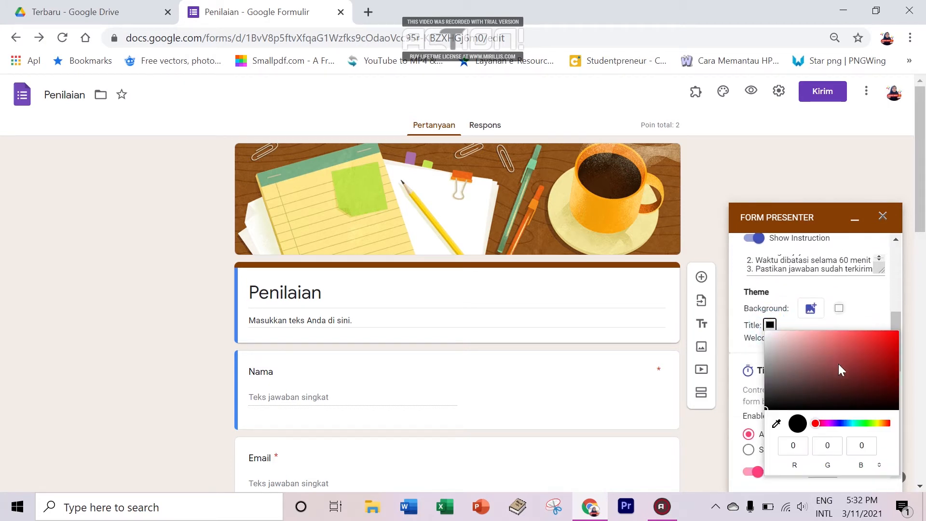
{"action": "left_click", "coordinate": [885, 343]}
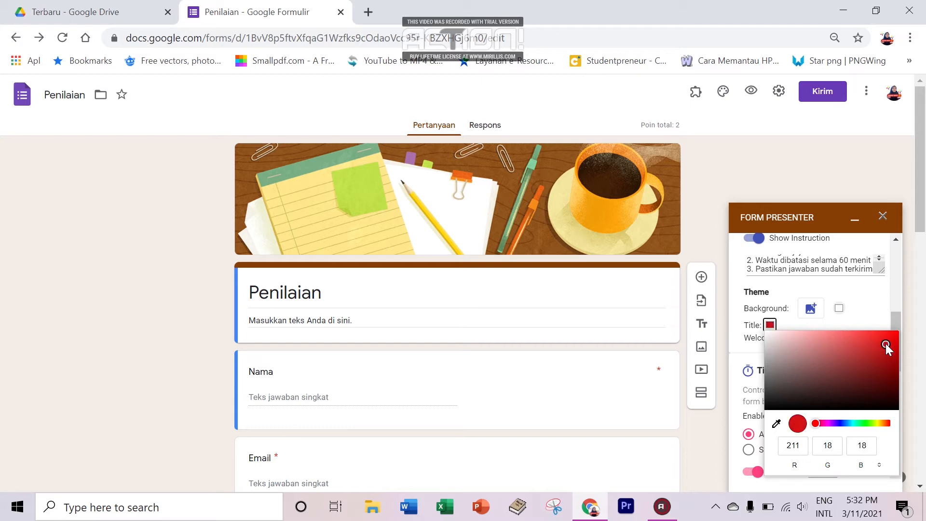
{"action": "left_click", "coordinate": [888, 308]}
{"action": "left_click_drag", "start_coordinate": [894, 339], "coordinate": [893, 239]}
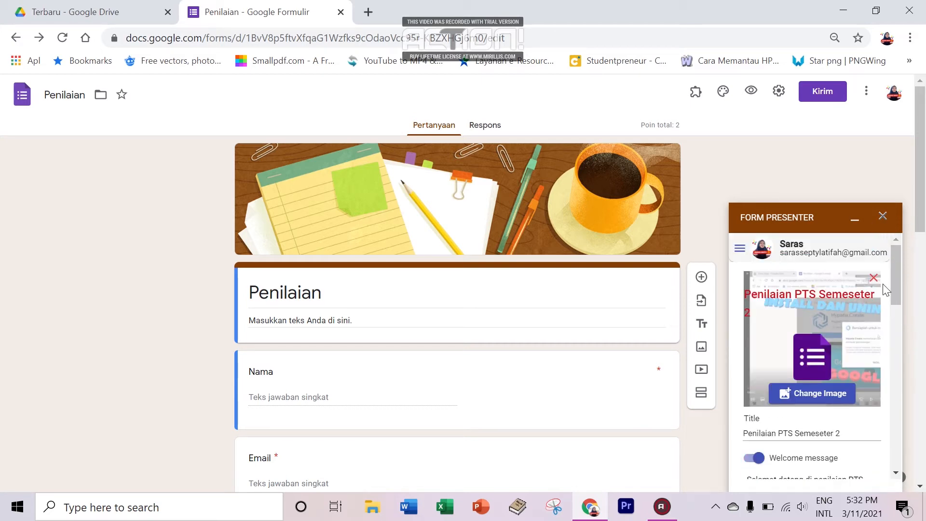
{"action": "left_click_drag", "start_coordinate": [899, 286], "coordinate": [894, 355]}
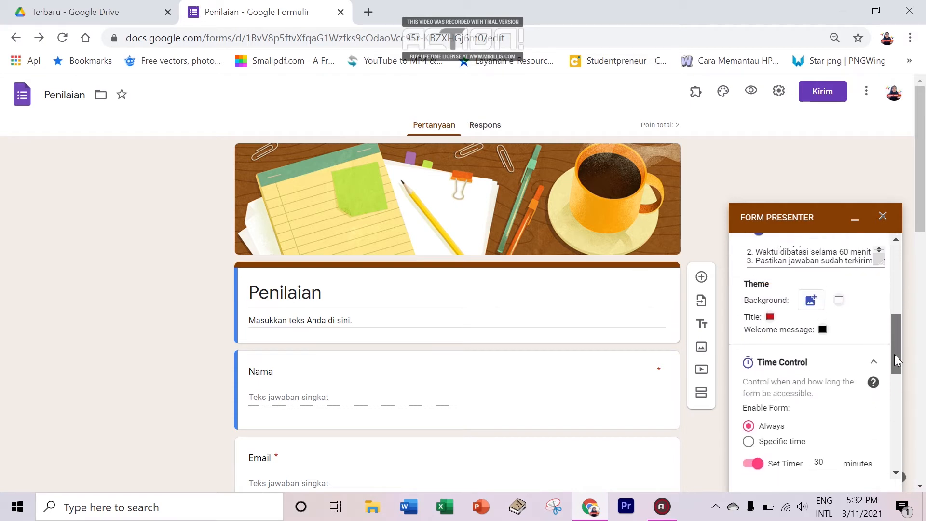
Step: Set the welcome message colour to red
{"action": "left_click", "coordinate": [822, 329]}
{"action": "left_click", "coordinate": [812, 349]}
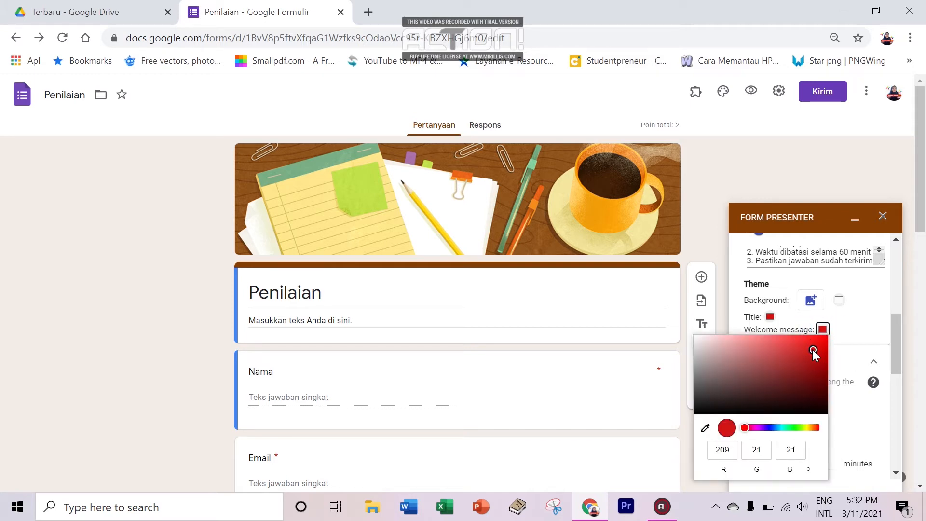
{"action": "left_click", "coordinate": [876, 328]}
{"action": "left_click_drag", "start_coordinate": [894, 338], "coordinate": [905, 244]}
{"action": "mouse_move", "coordinate": [904, 276]}
{"action": "left_mouse_down"}
{"action": "mouse_move", "coordinate": [903, 344]}
{"action": "mouse_move", "coordinate": [902, 269]}
{"action": "left_mouse_up"}
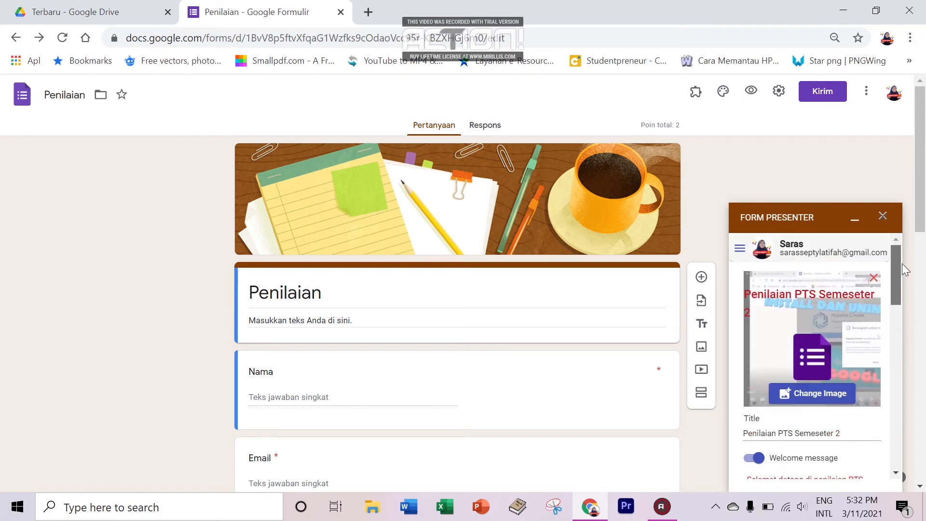
{"action": "left_click", "coordinate": [815, 393]}
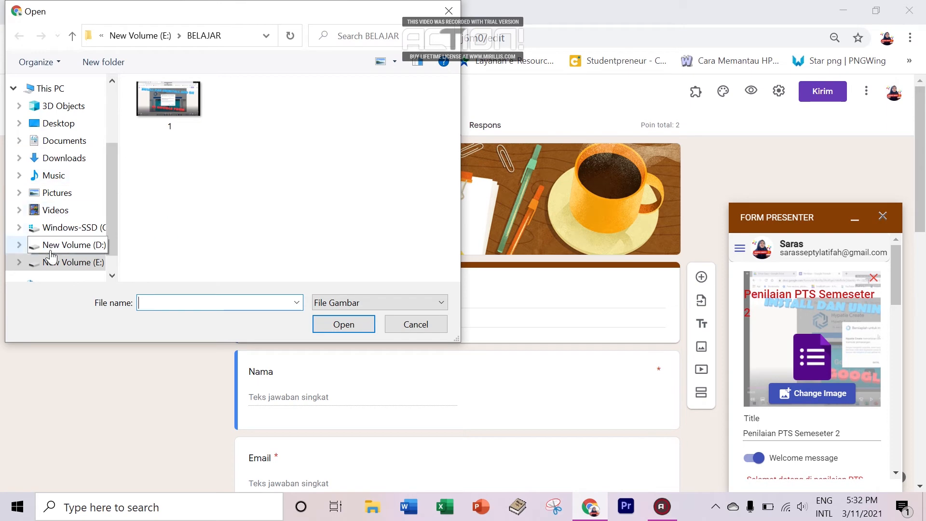
{"action": "left_click", "coordinate": [428, 324]}
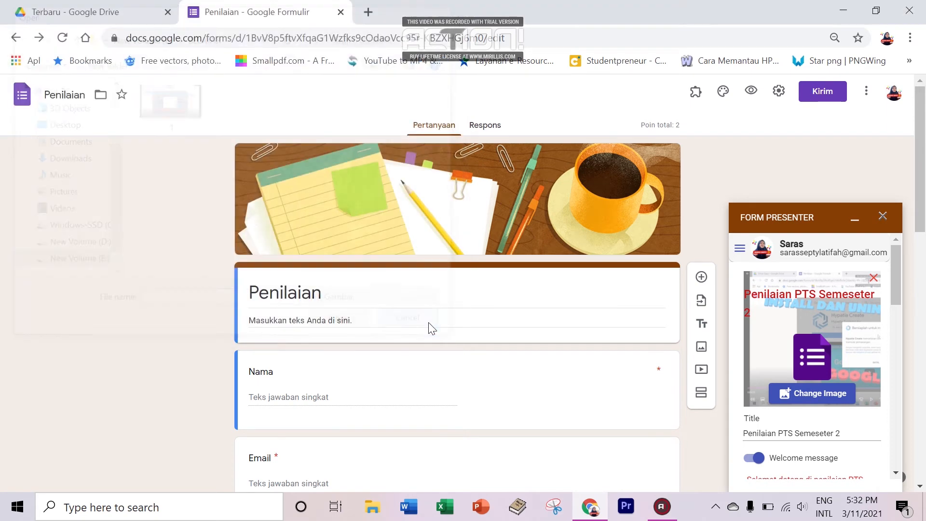
{"action": "left_click_drag", "start_coordinate": [894, 289], "coordinate": [902, 366]}
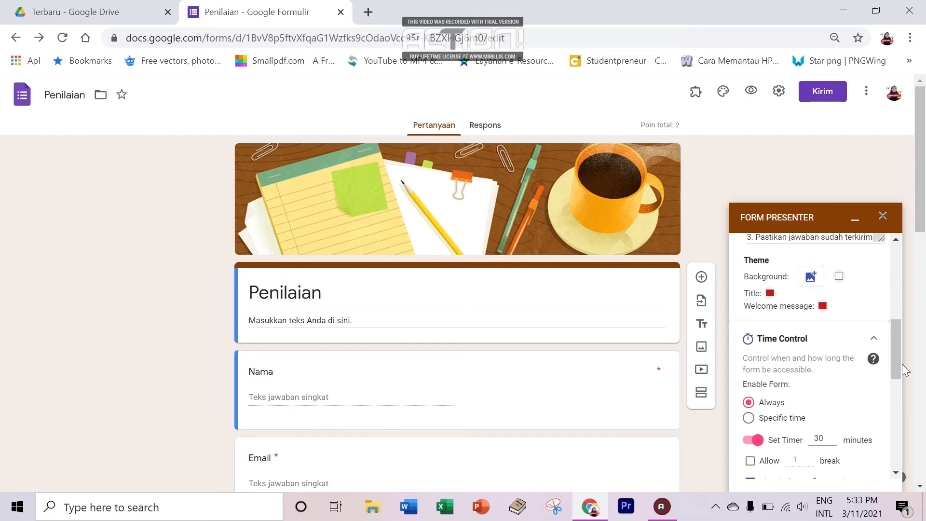
{"action": "left_click_drag", "start_coordinate": [898, 371], "coordinate": [895, 383]}
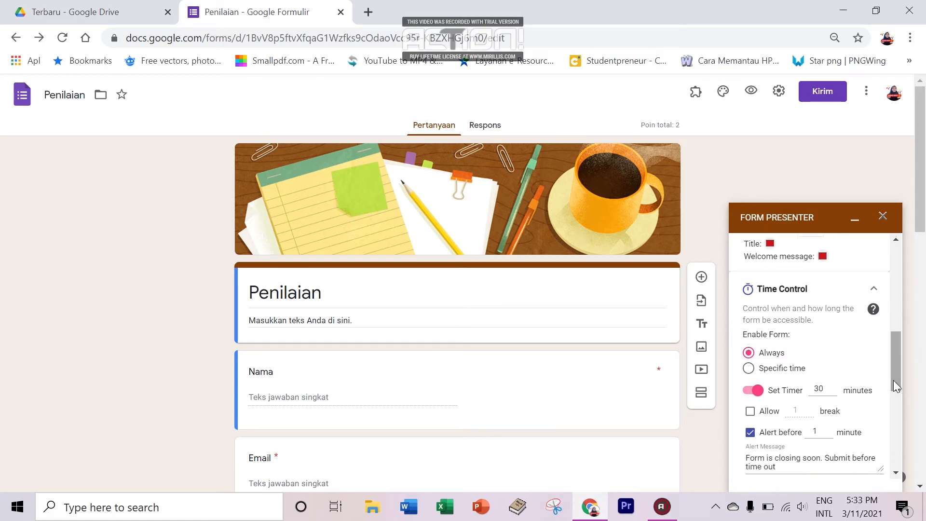
{"action": "left_click", "coordinate": [758, 369]}
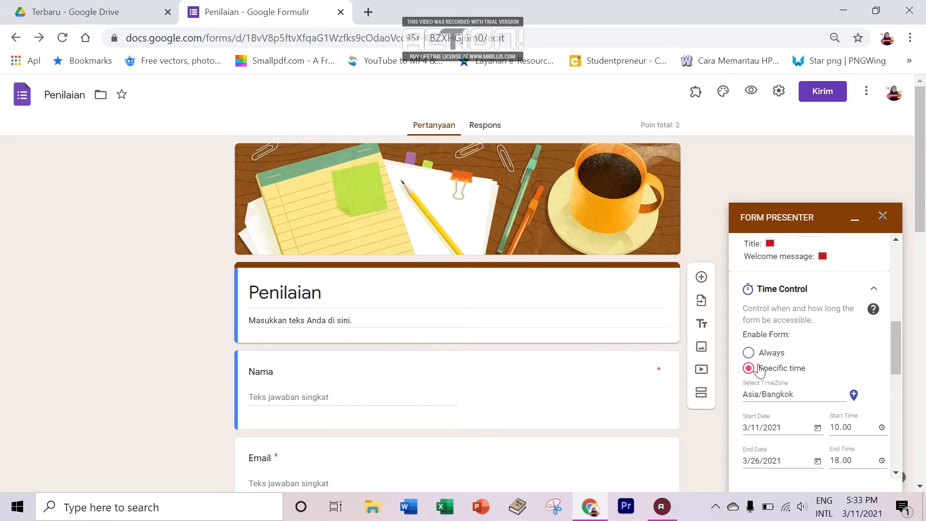
{"action": "mouse_move", "coordinate": [899, 344]}
{"action": "left_mouse_down"}
{"action": "mouse_move", "coordinate": [903, 366]}
{"action": "mouse_move", "coordinate": [901, 355]}
{"action": "mouse_move", "coordinate": [891, 360]}
{"action": "left_mouse_up"}
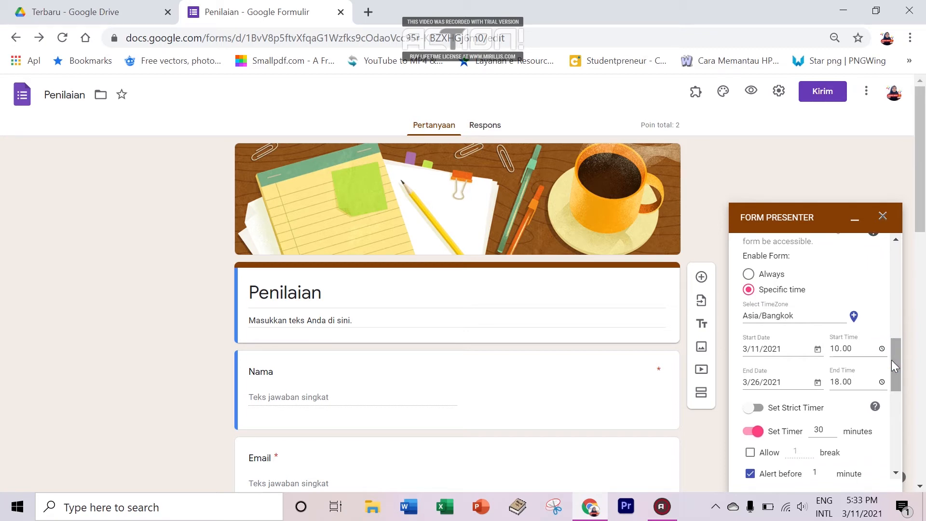
{"action": "left_click", "coordinate": [770, 278]}
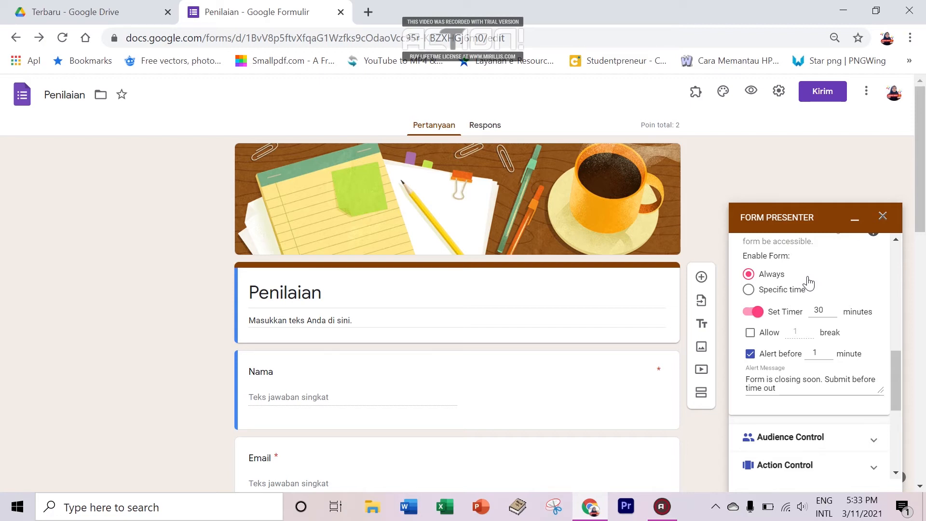
{"action": "left_click", "coordinate": [756, 312]}
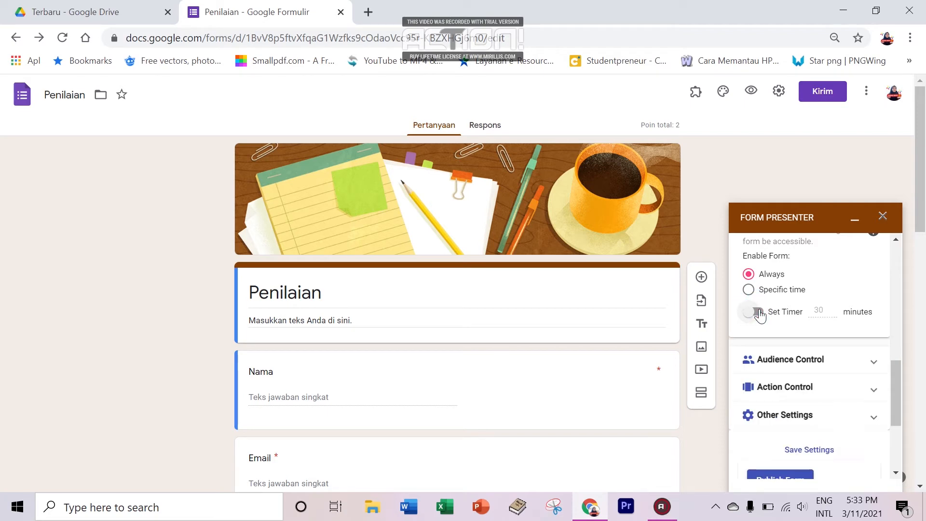
{"action": "left_click", "coordinate": [757, 312]}
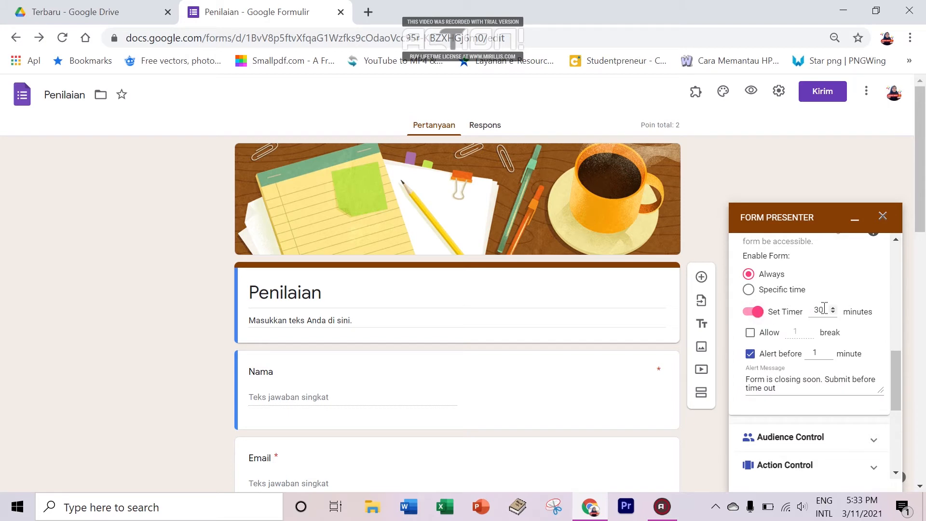
Step: Change the Set Timer value from 30 to 60 minutes
{"action": "left_click", "coordinate": [826, 310]}
{"action": "key", "text": "BackSpace"}
{"action": "key", "text": "BackSpace"}
{"action": "type", "text": "60"}
{"action": "left_click", "coordinate": [858, 311]}
Step: Tick Allow for breaks and set the break count to 5
{"action": "left_click", "coordinate": [750, 334]}
{"action": "key", "text": "BackSpace"}
{"action": "type", "text": "5"}
{"action": "left_click", "coordinate": [750, 334]}
{"action": "left_click", "coordinate": [751, 334]}
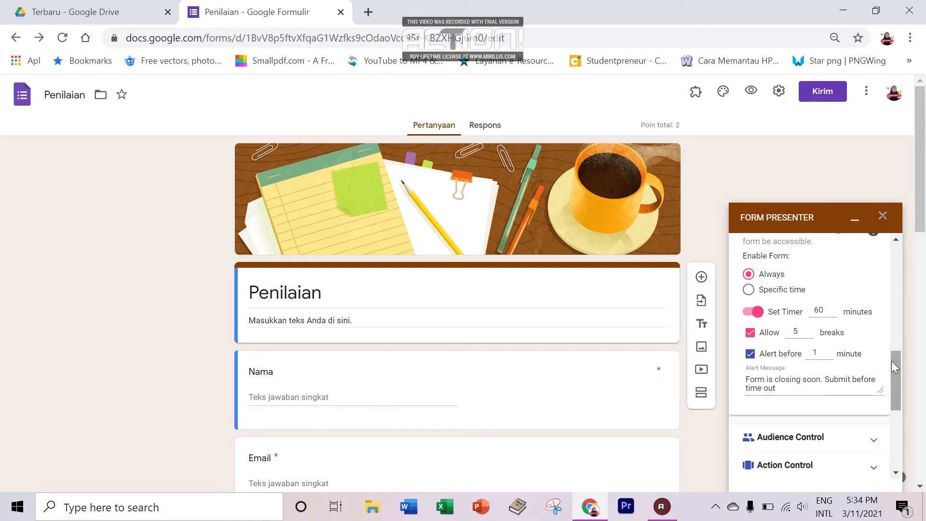
{"action": "left_click_drag", "start_coordinate": [898, 365], "coordinate": [896, 372]}
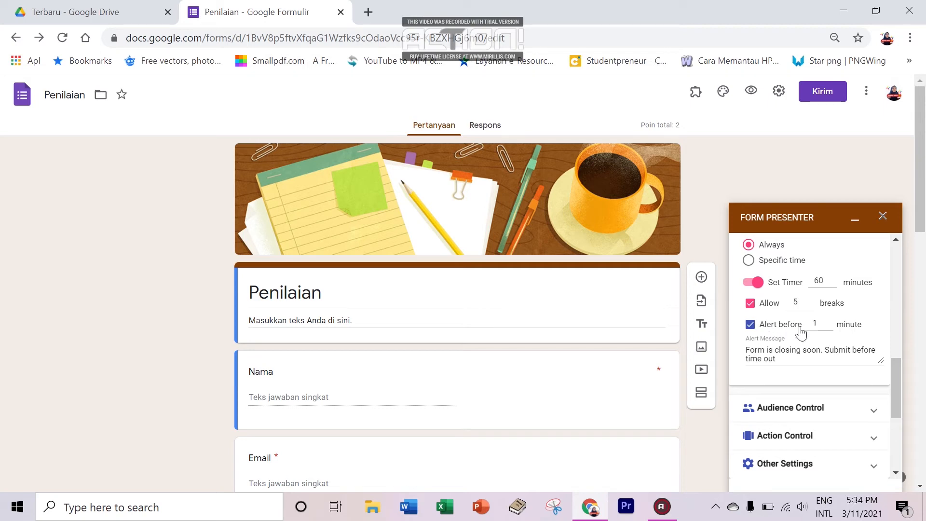
Step: Replace the old Alert Message text with 'Silahkan segera selesaikan jawaban kalian sebelum tes tertutup otomatis'
{"action": "left_click", "coordinate": [821, 325]}
{"action": "left_click_drag", "start_coordinate": [894, 368], "coordinate": [894, 374]}
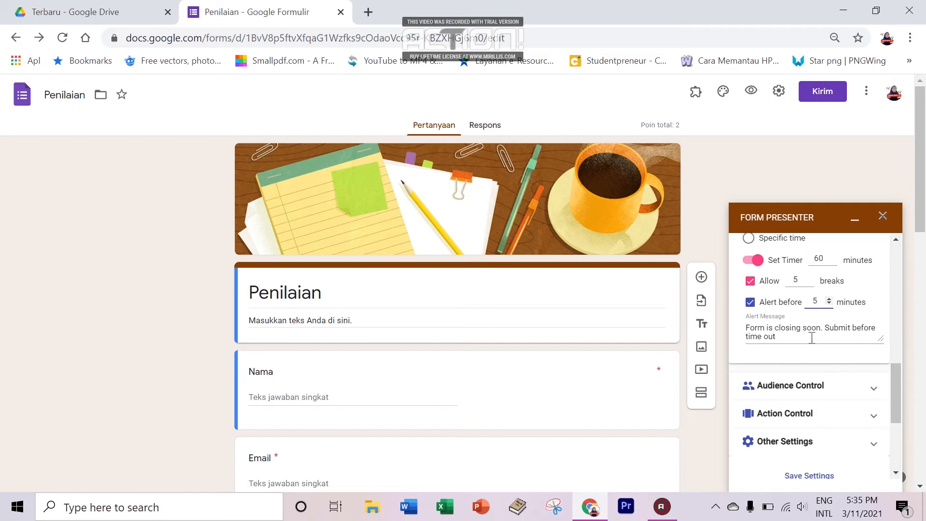
{"action": "left_click", "coordinate": [796, 334]}
{"action": "left_click_drag", "start_coordinate": [799, 337], "coordinate": [741, 328]}
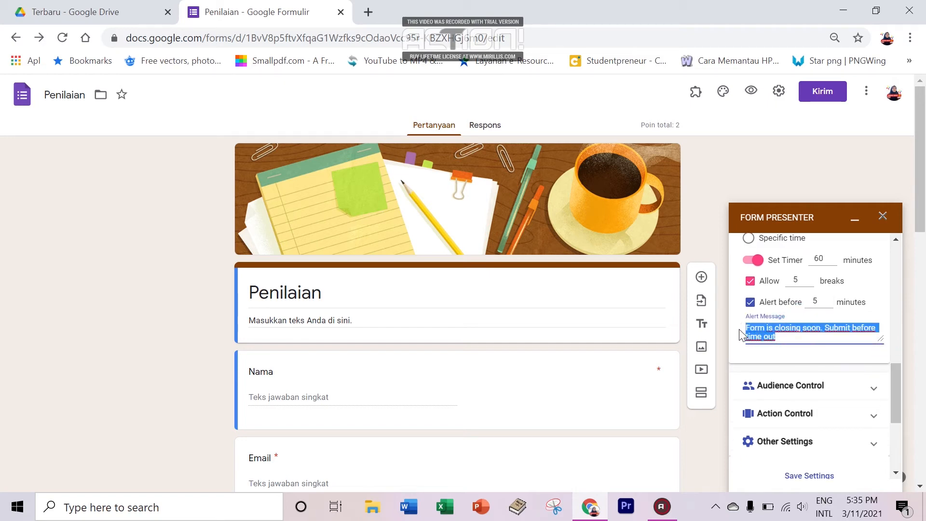
{"action": "key", "text": "BackSpace"}
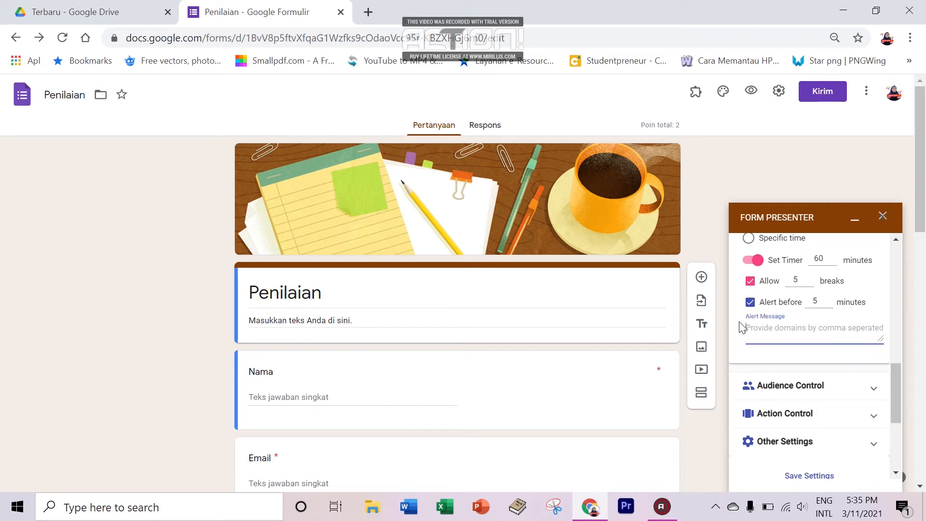
{"action": "key", "text": "Caps_Lock"}
{"action": "type", "text": "Si"}
{"action": "key", "text": "Caps_Lock"}
{"action": "type", "text": "ilah"}
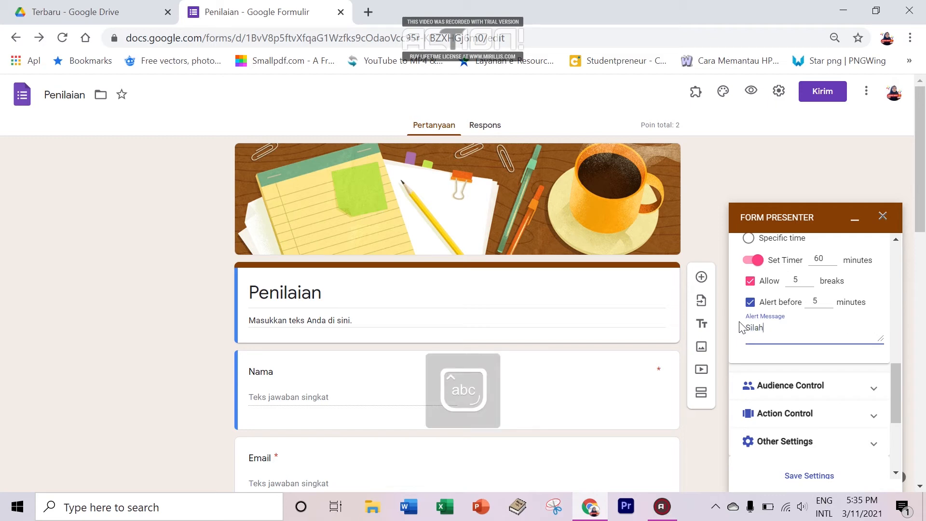
{"action": "type", "text": "kan segera"}
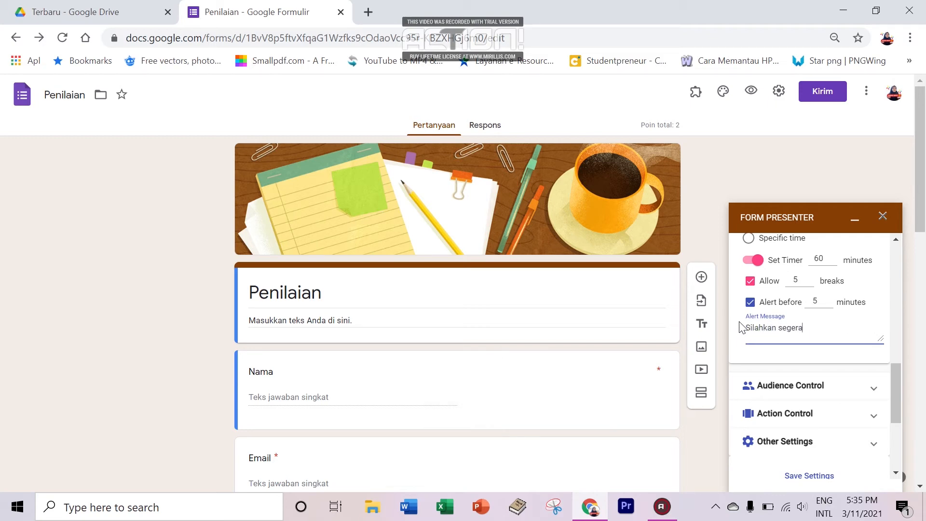
{"action": "type", "text": " selesaikan jawaban kalian s"}
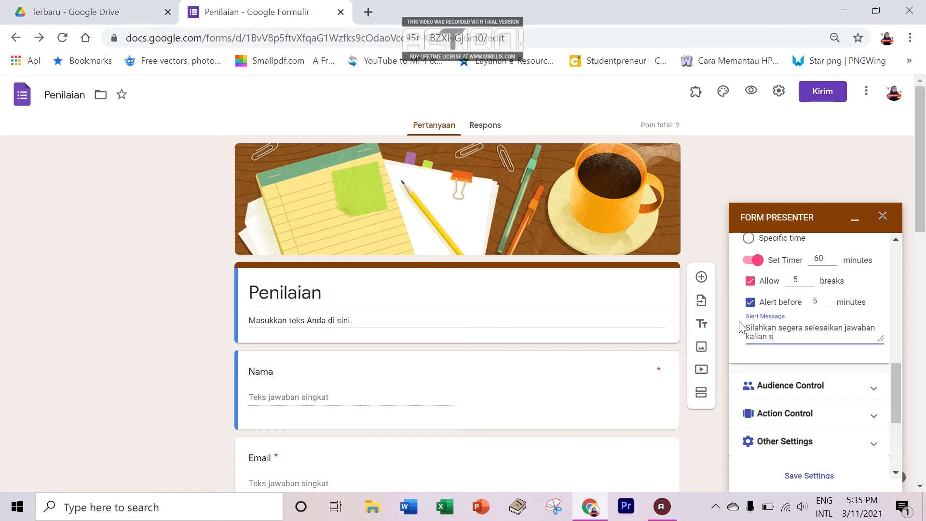
{"action": "type", "text": "ebelum tes tertutup otomatis"}
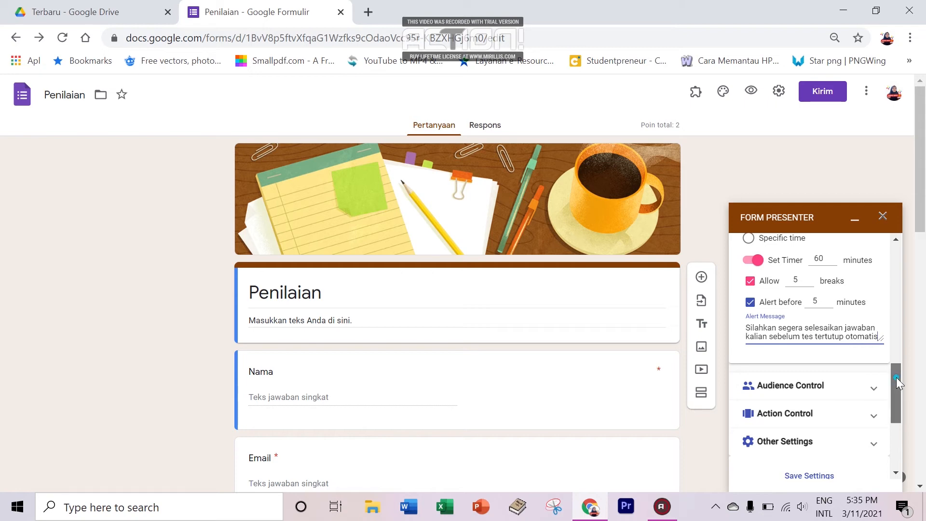
{"action": "left_click_drag", "start_coordinate": [896, 377], "coordinate": [897, 398]}
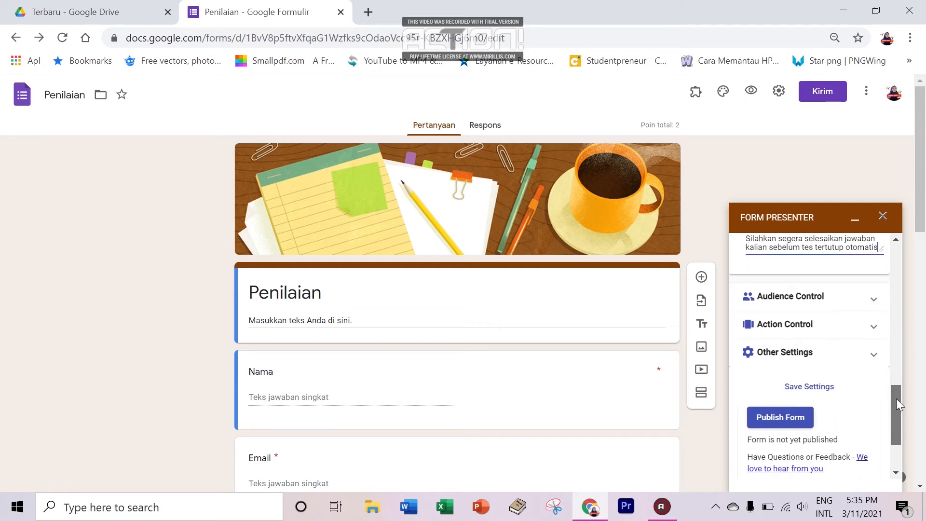
Step: Expand Audience Control and switch on Enforce login by Audience
{"action": "left_click", "coordinate": [873, 303]}
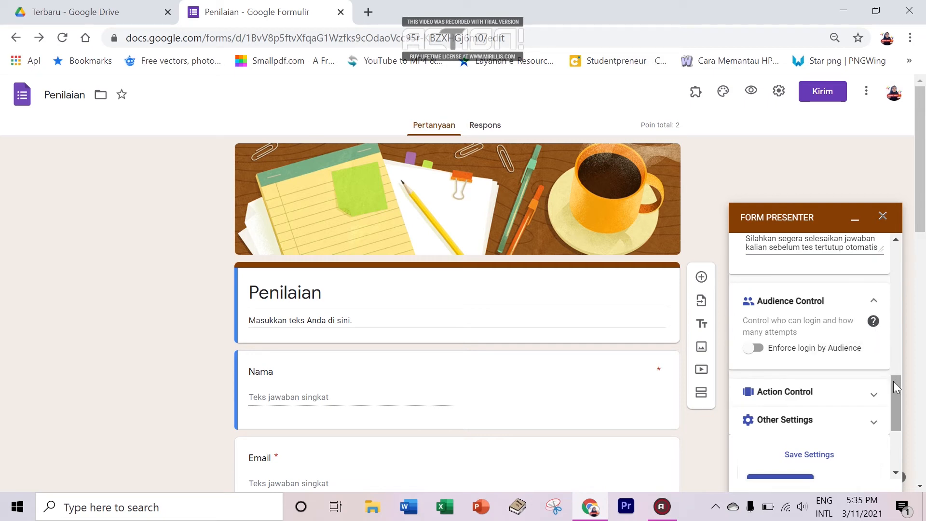
{"action": "left_click_drag", "start_coordinate": [893, 381], "coordinate": [893, 385]}
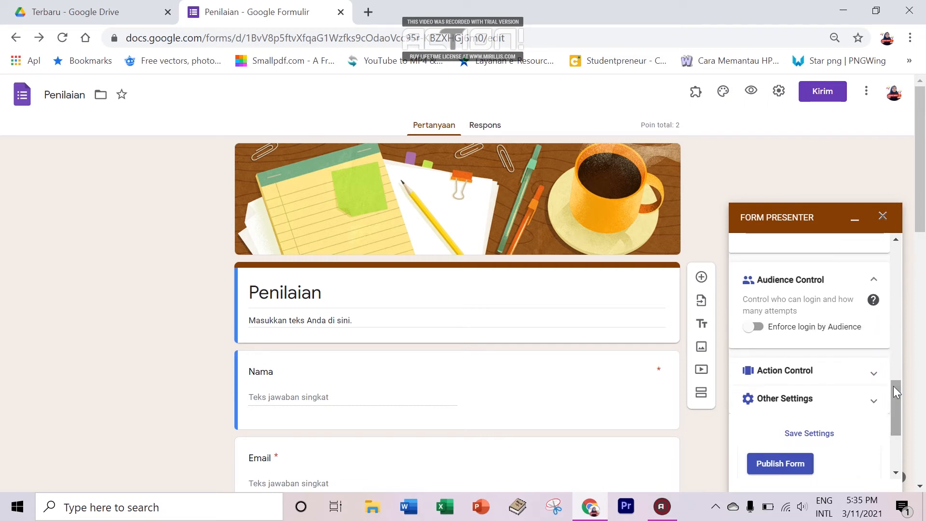
{"action": "left_click", "coordinate": [755, 328]}
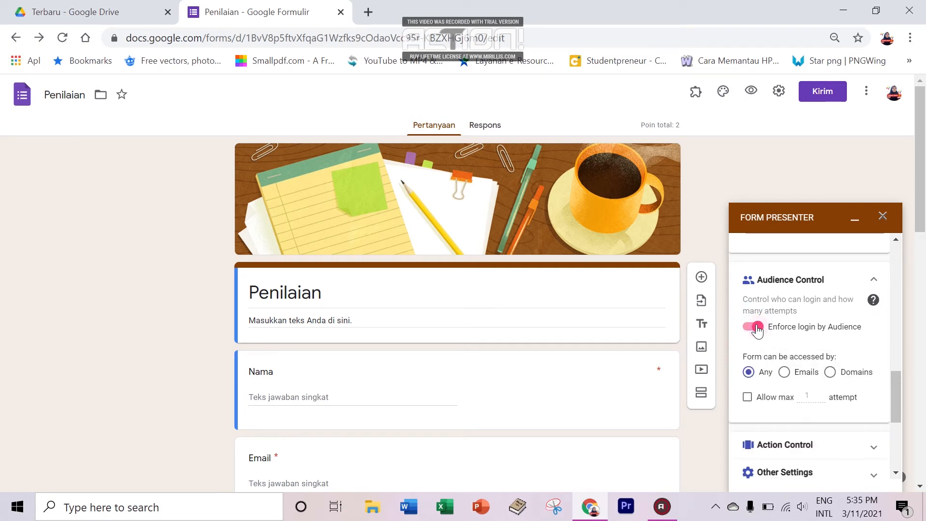
{"action": "left_click", "coordinate": [757, 329]}
{"action": "left_click", "coordinate": [755, 331]}
Step: Restrict access to Emails and add the respondent's e-mail address, fixing its missing letter
{"action": "left_click", "coordinate": [787, 372]}
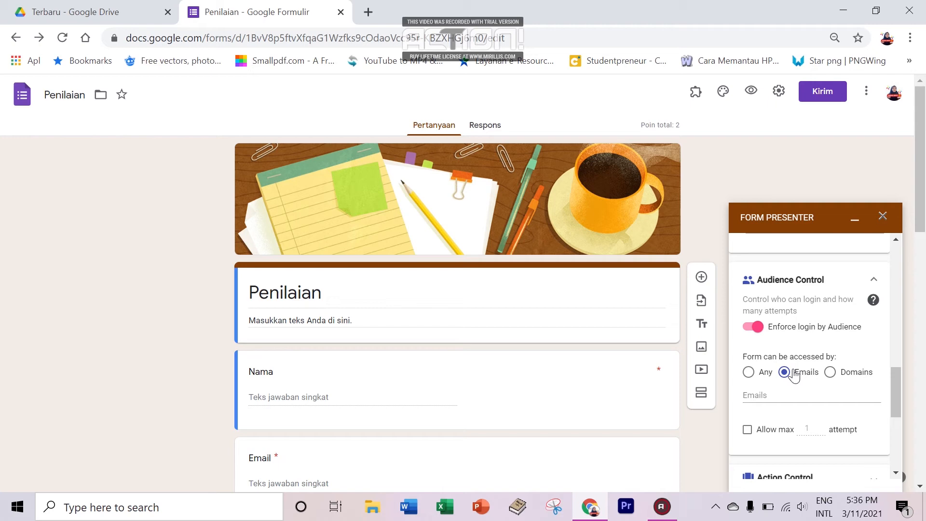
{"action": "left_click", "coordinate": [785, 394]}
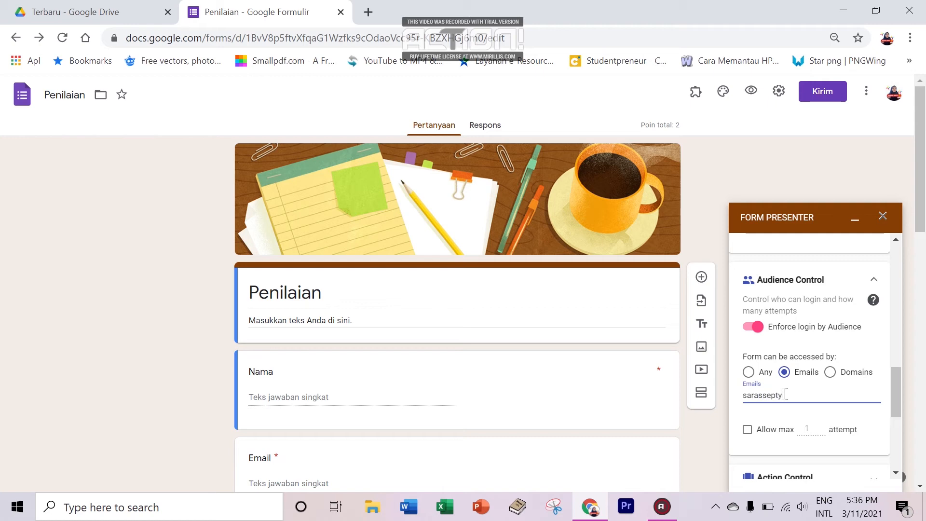
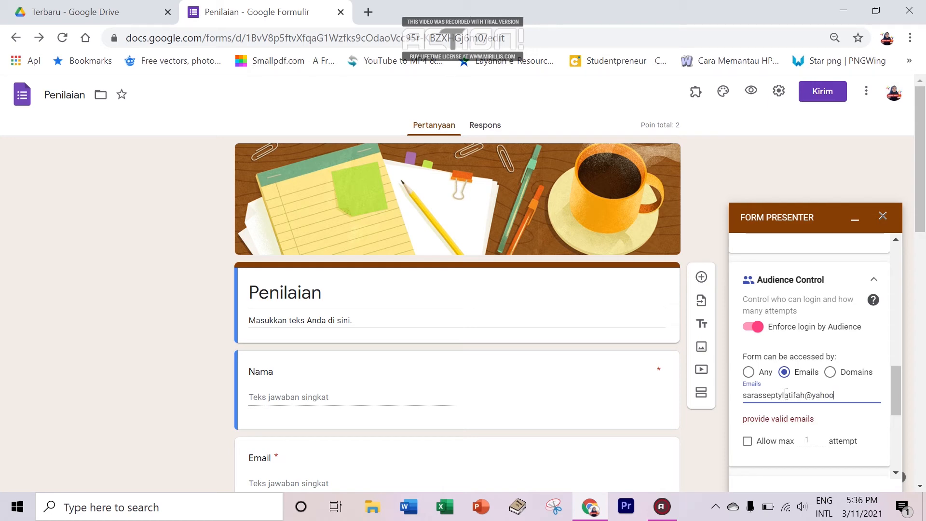
{"action": "left_click", "coordinate": [838, 419]}
{"action": "left_click", "coordinate": [829, 401]}
{"action": "left_click", "coordinate": [811, 407]}
{"action": "left_click", "coordinate": [840, 391]}
{"action": "left_click", "coordinate": [828, 396]}
{"action": "type", "text": "o"}
{"action": "key", "text": "Return"}
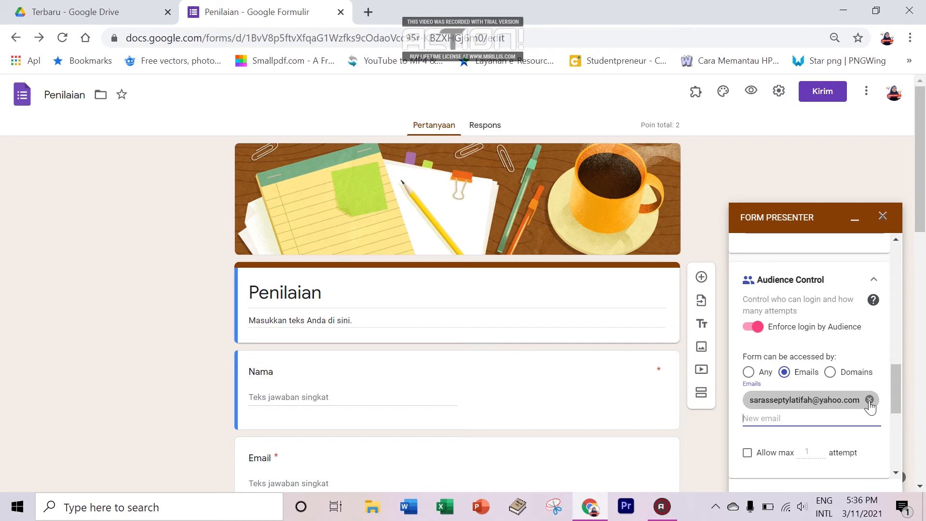
Step: Remove the added e-mail address, try the Any and Domains options, then return to Emails
{"action": "left_click", "coordinate": [870, 400]}
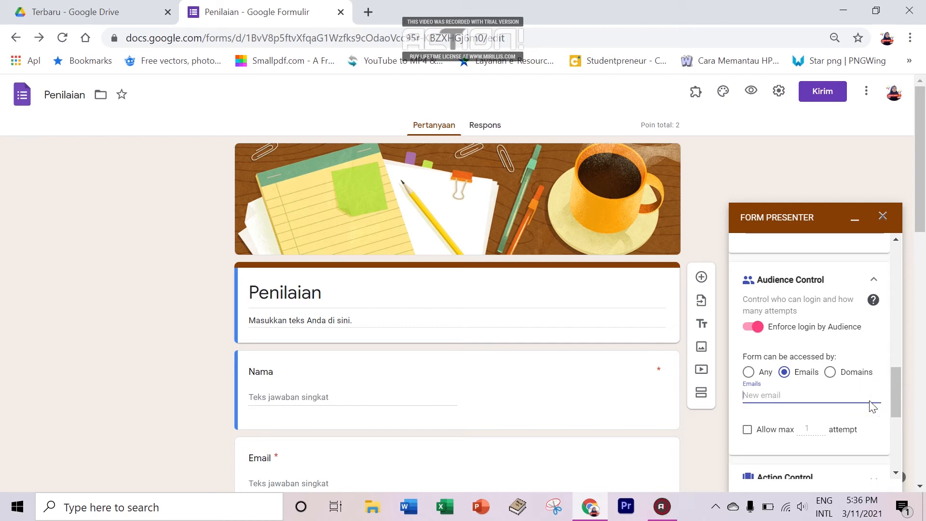
{"action": "left_click", "coordinate": [833, 377]}
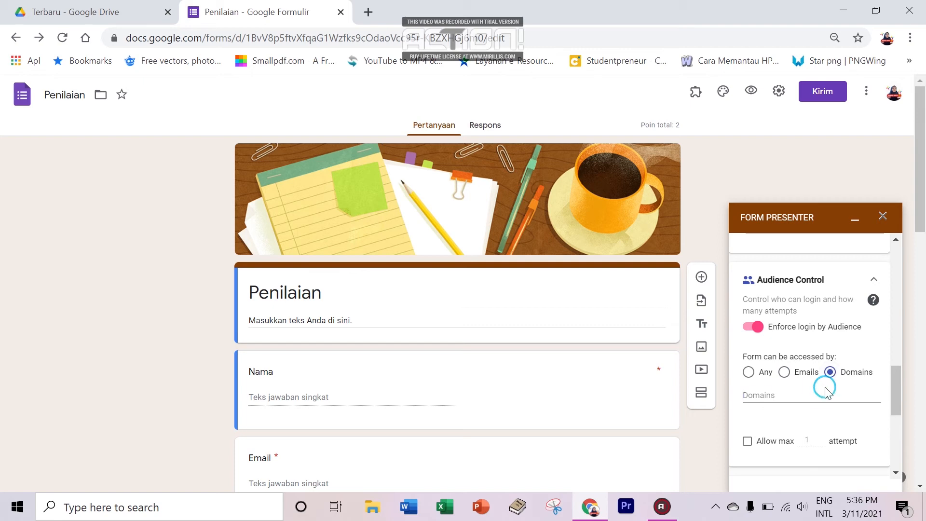
{"action": "left_click", "coordinate": [822, 393]}
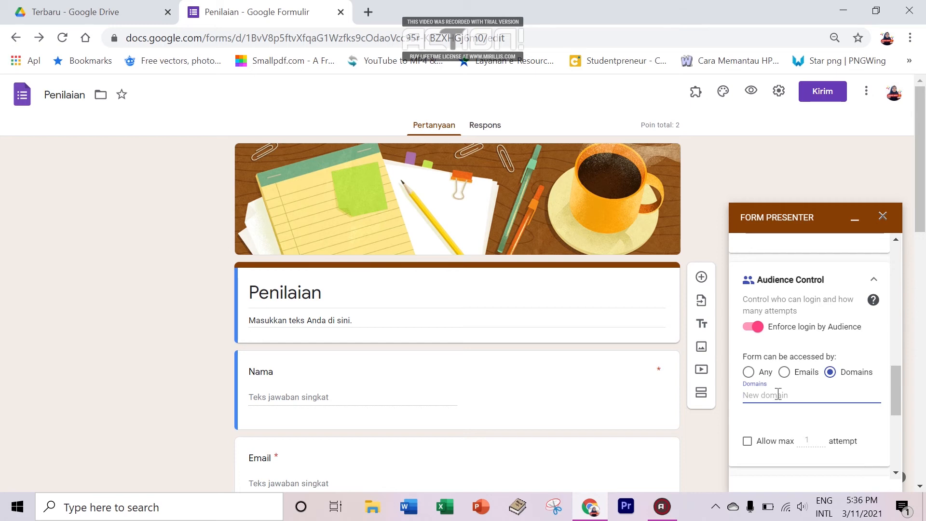
{"action": "left_click", "coordinate": [757, 380]}
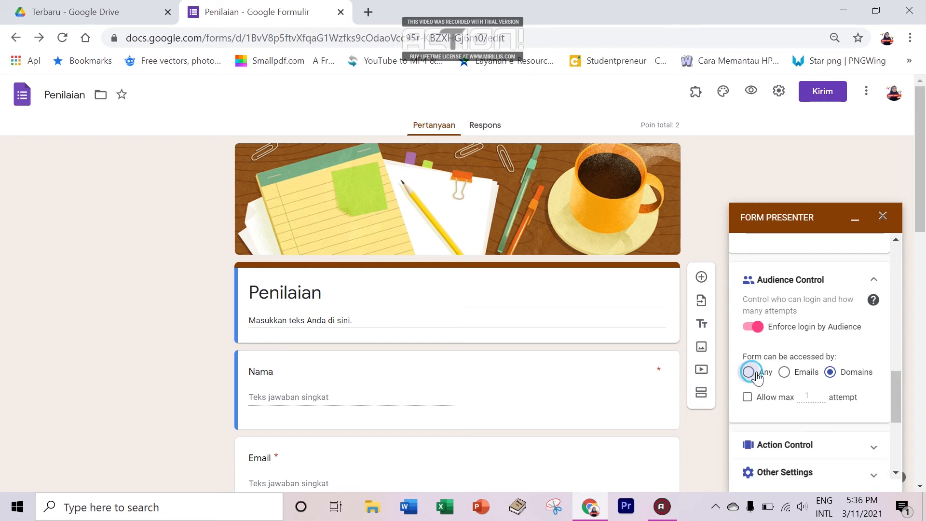
{"action": "left_click", "coordinate": [808, 381]}
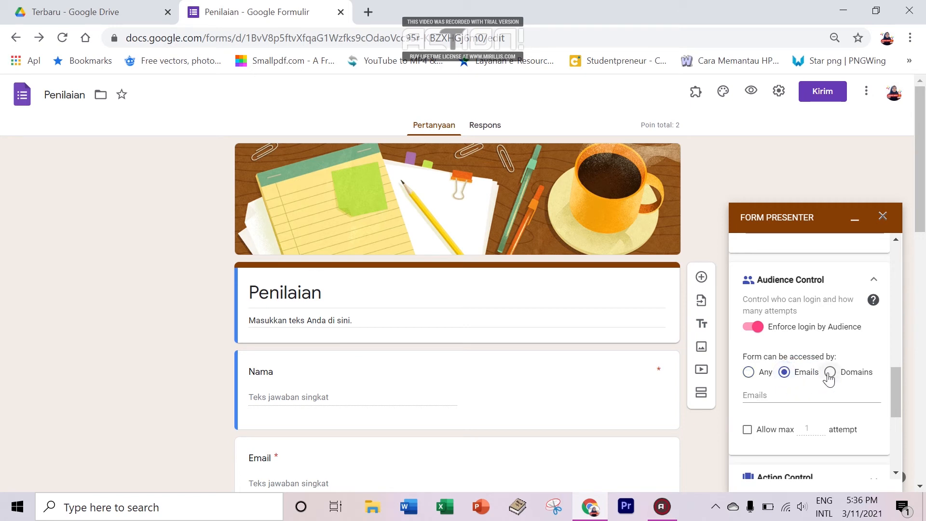
{"action": "left_click", "coordinate": [829, 375]}
{"action": "left_click", "coordinate": [749, 375]}
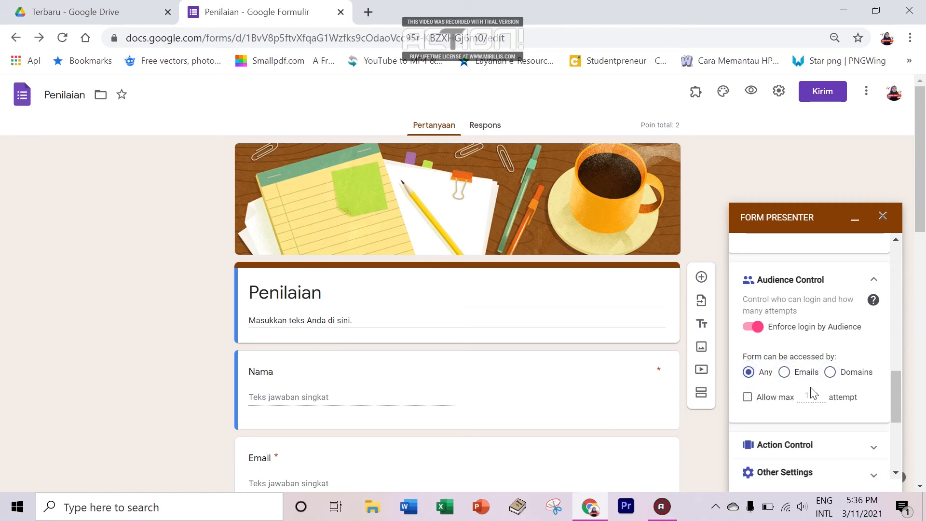
{"action": "left_click", "coordinate": [811, 380]}
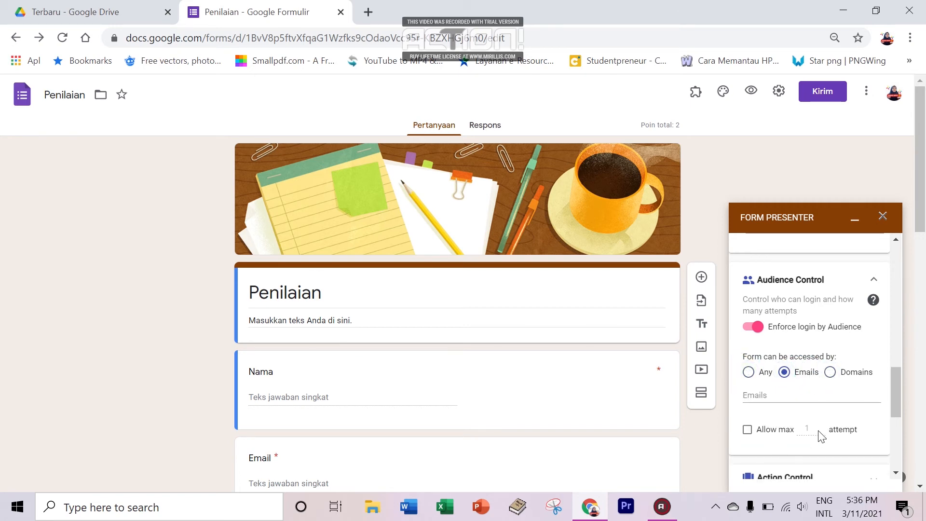
{"action": "scroll", "coordinate": [892, 412], "scroll_direction": "down", "scroll_amount": 1}
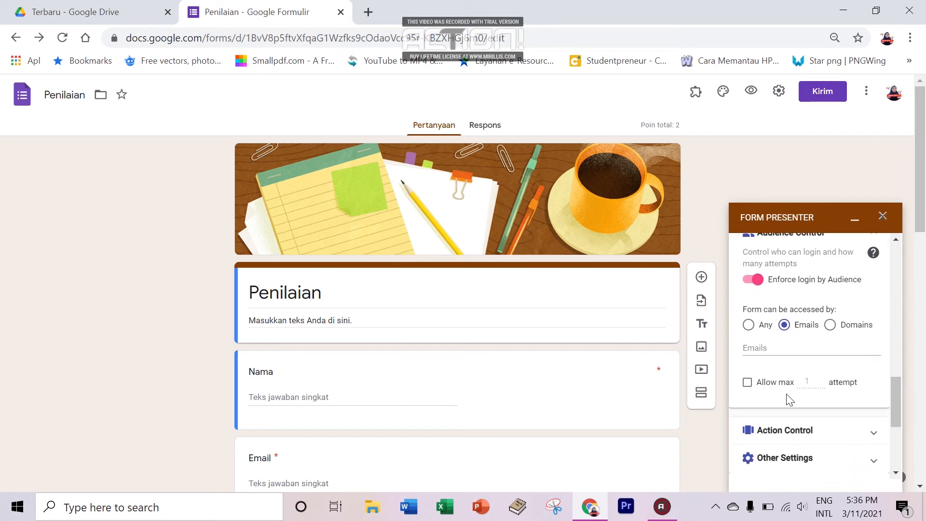
Step: Try a maximum-attempts limit of 5, then clear the value and switch the limit off
{"action": "left_click", "coordinate": [747, 383]}
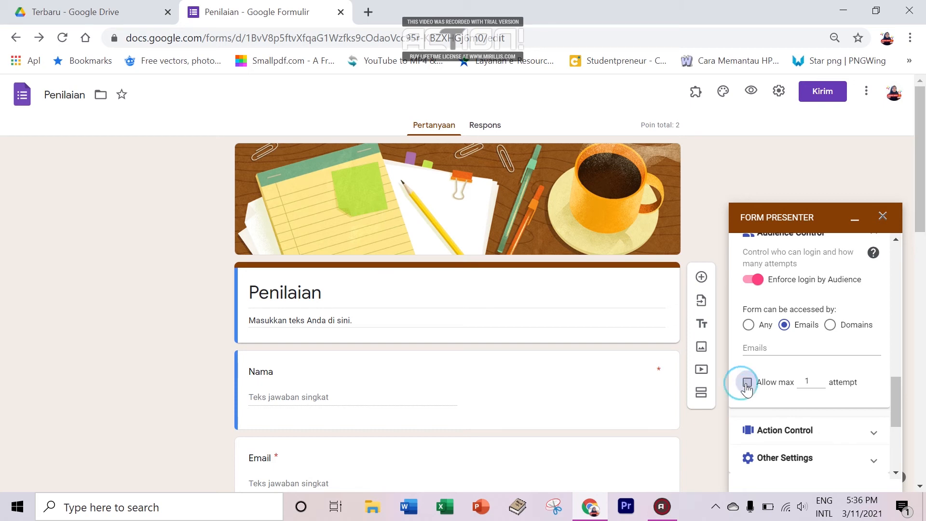
{"action": "left_click", "coordinate": [814, 380]}
{"action": "type", "text": "5"}
{"action": "left_click", "coordinate": [858, 372]}
{"action": "double_click", "coordinate": [805, 381]}
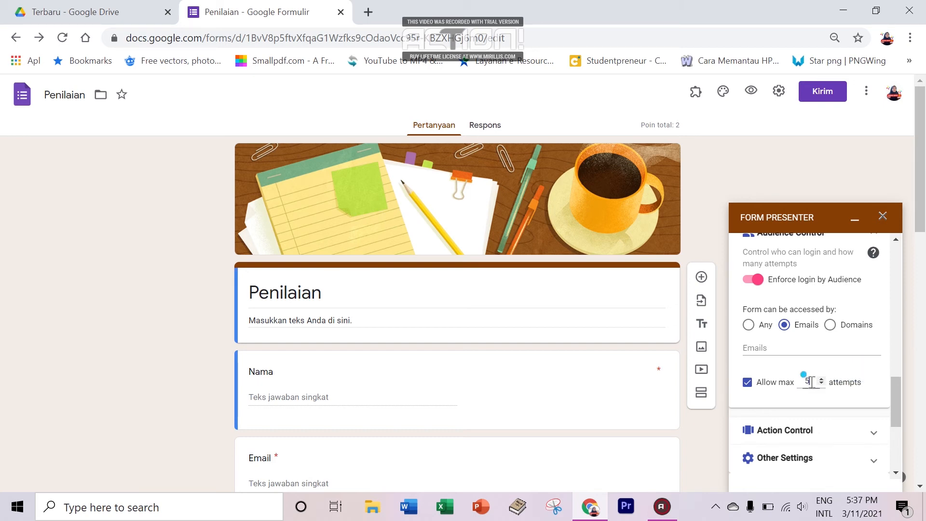
{"action": "key", "text": "BackSpace"}
{"action": "type", "text": "1"}
{"action": "key", "text": "BackSpace"}
{"action": "left_click", "coordinate": [748, 382]}
{"action": "left_click_drag", "start_coordinate": [893, 395], "coordinate": [893, 409]}
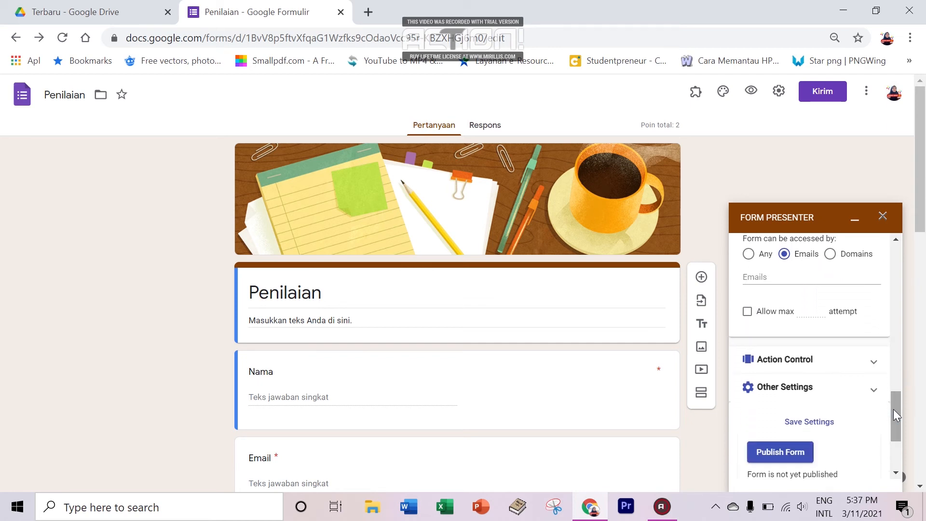
{"action": "left_click", "coordinate": [877, 367]}
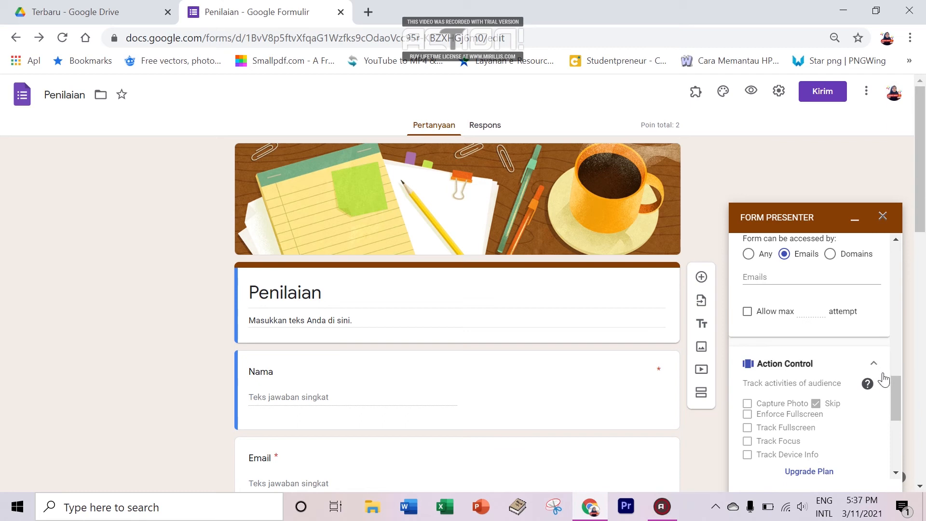
{"action": "left_click_drag", "start_coordinate": [898, 389], "coordinate": [896, 400]}
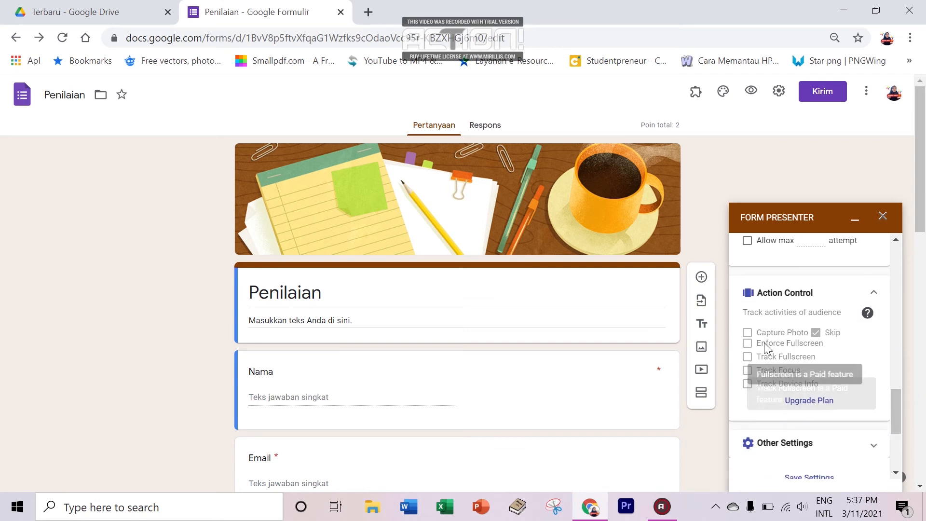
{"action": "left_click", "coordinate": [745, 330]}
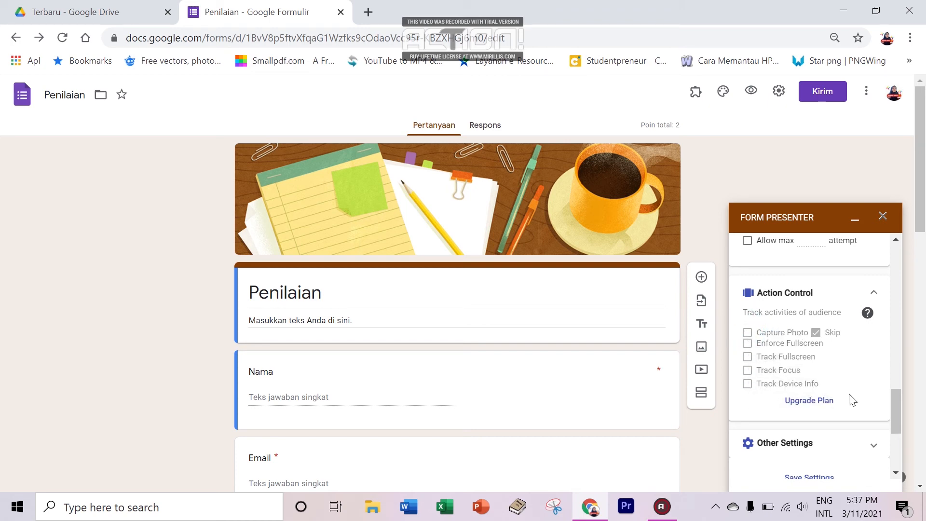
{"action": "left_click_drag", "start_coordinate": [894, 406], "coordinate": [897, 421]}
{"action": "left_click", "coordinate": [877, 370]}
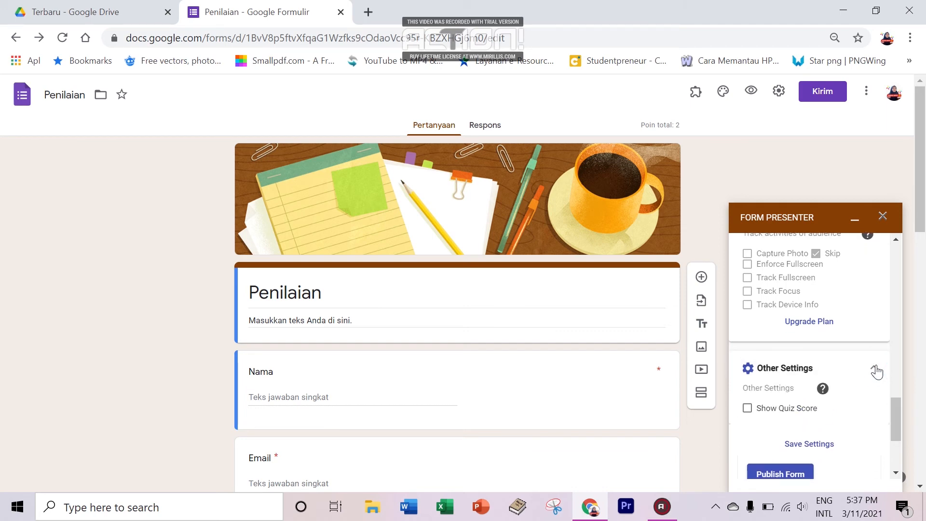
{"action": "left_click_drag", "start_coordinate": [894, 413], "coordinate": [894, 419]}
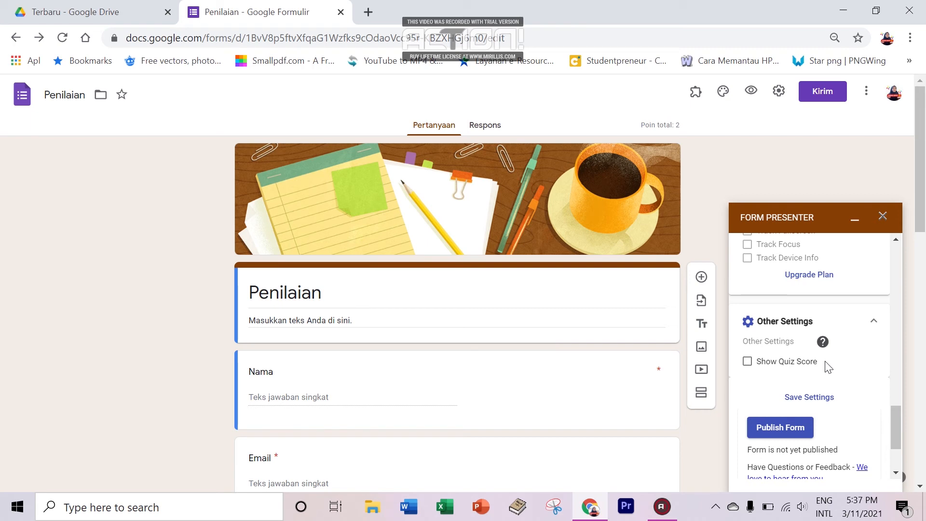
{"action": "left_click", "coordinate": [749, 365]}
{"action": "left_click", "coordinate": [751, 364]}
{"action": "left_click", "coordinate": [751, 364]}
{"action": "left_click", "coordinate": [750, 366]}
{"action": "left_click", "coordinate": [893, 416]}
{"action": "left_click_drag", "start_coordinate": [894, 415], "coordinate": [897, 433]}
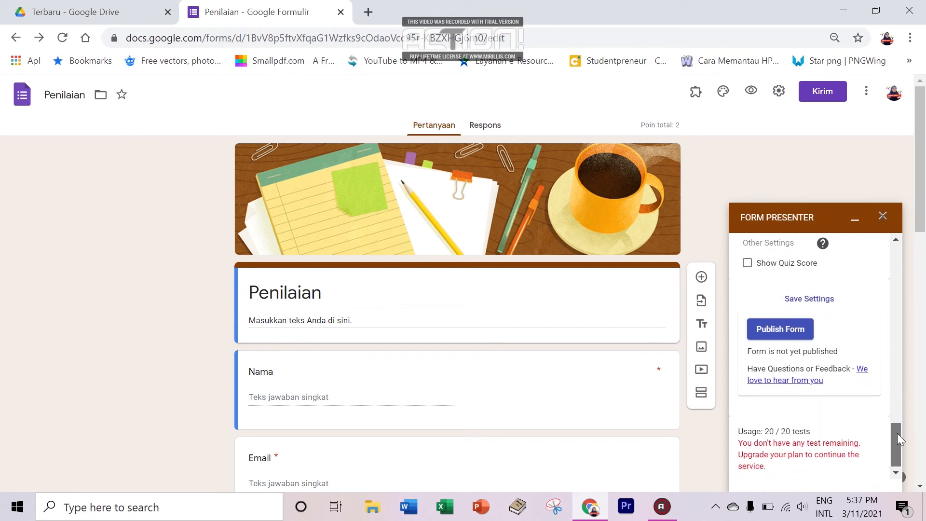
{"action": "left_click", "coordinate": [808, 300]}
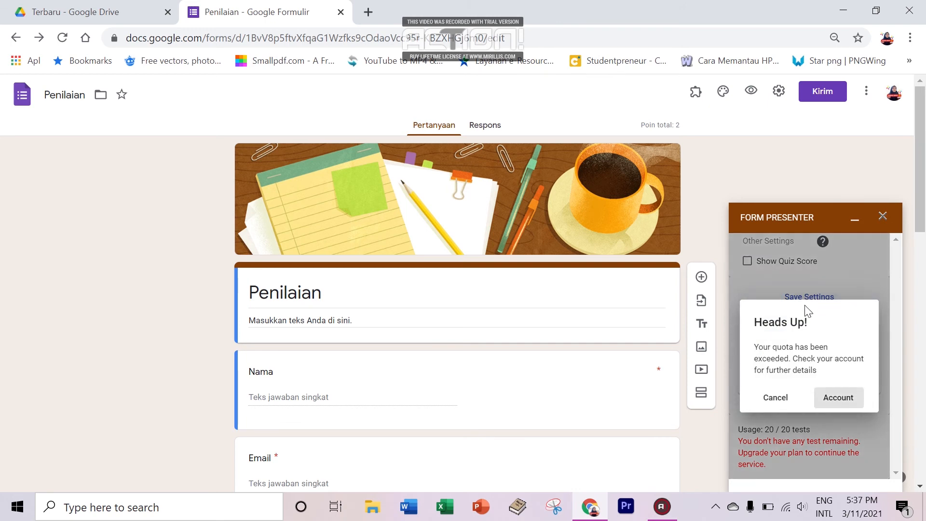
{"action": "left_click", "coordinate": [791, 401]}
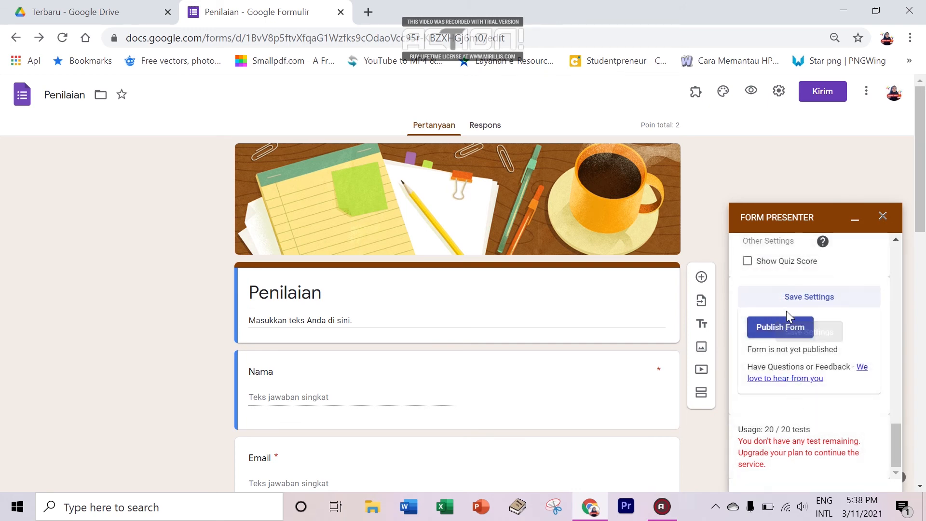
{"action": "left_click", "coordinate": [788, 331]}
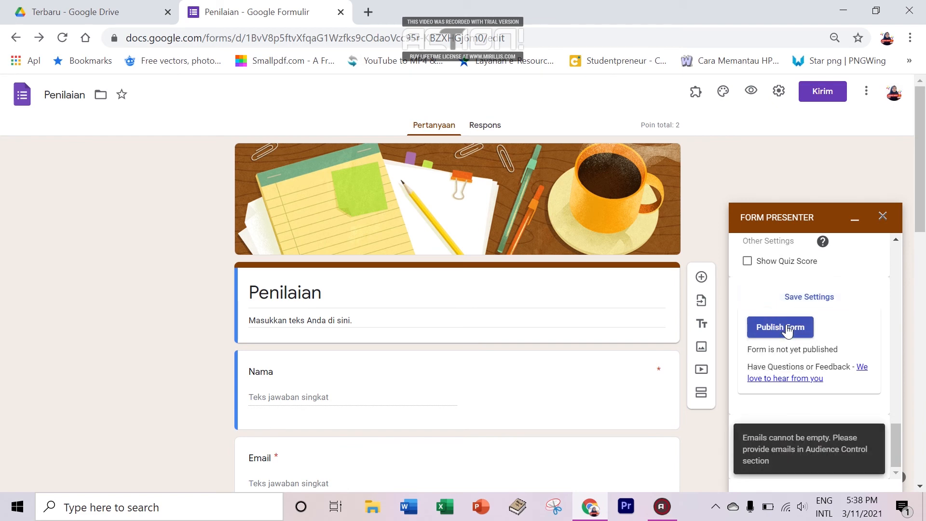
{"action": "left_click", "coordinate": [811, 300]}
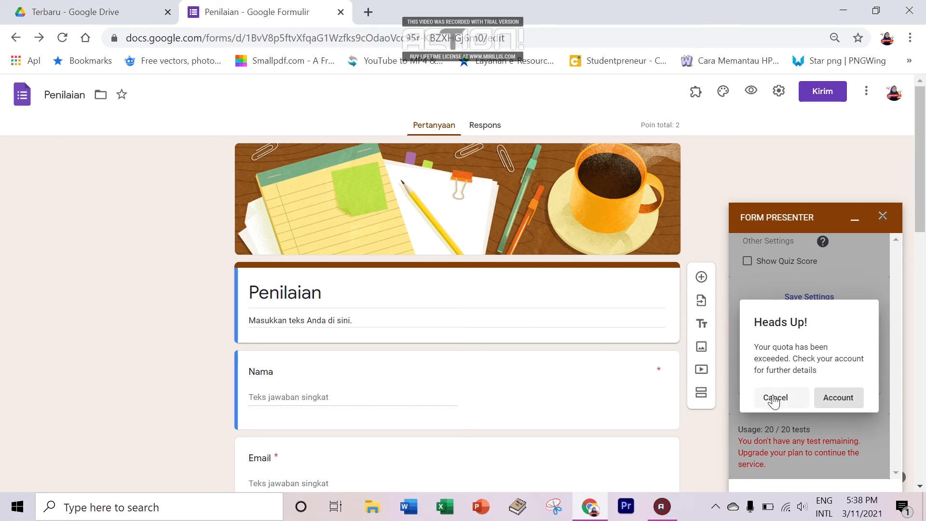
{"action": "left_click", "coordinate": [774, 399]}
{"action": "left_click", "coordinate": [791, 298]}
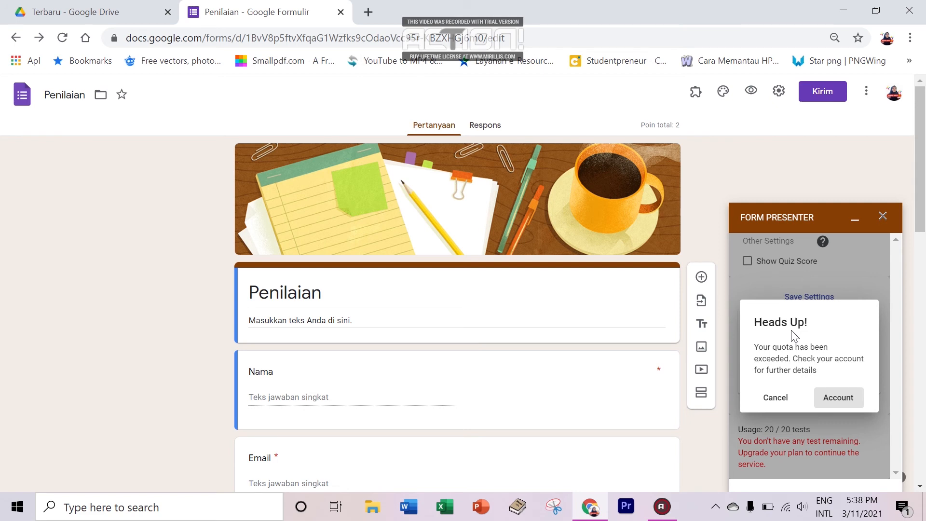
{"action": "left_click", "coordinate": [791, 398]}
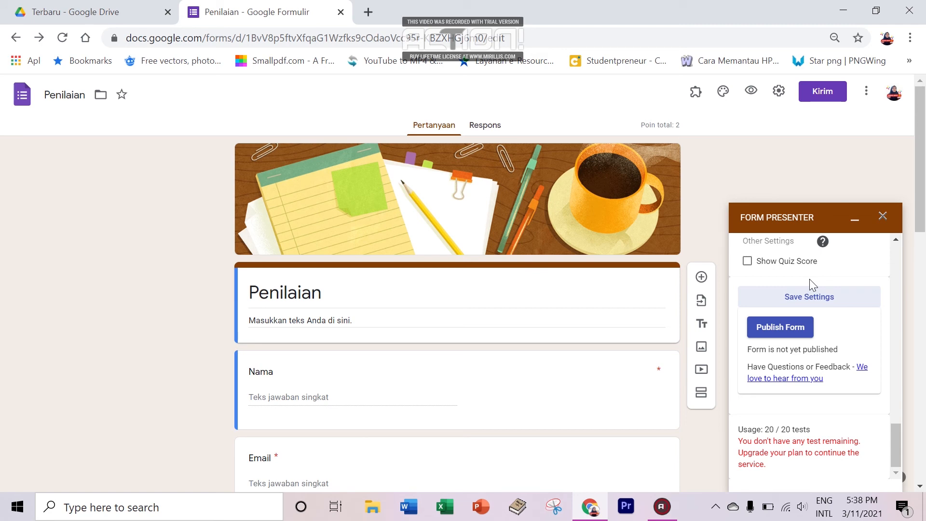
{"action": "left_click", "coordinate": [809, 299]}
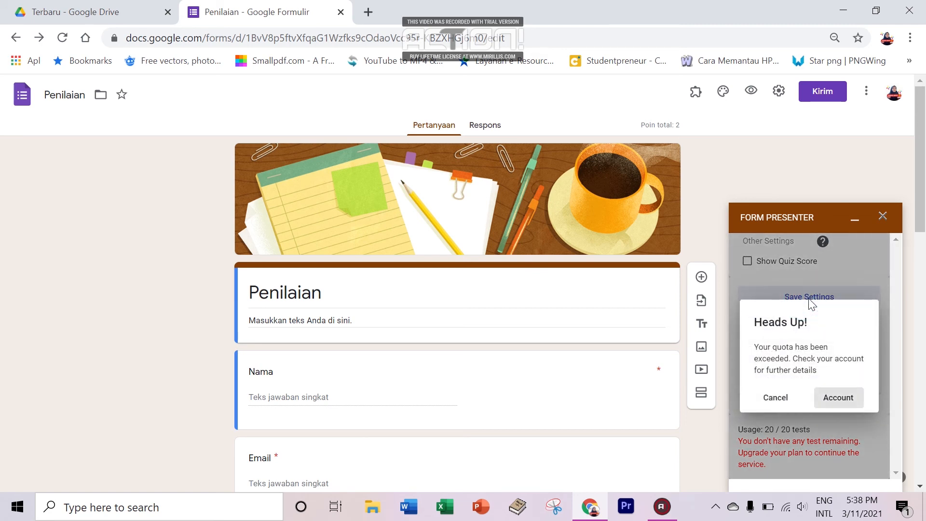
{"action": "left_click", "coordinate": [775, 396]}
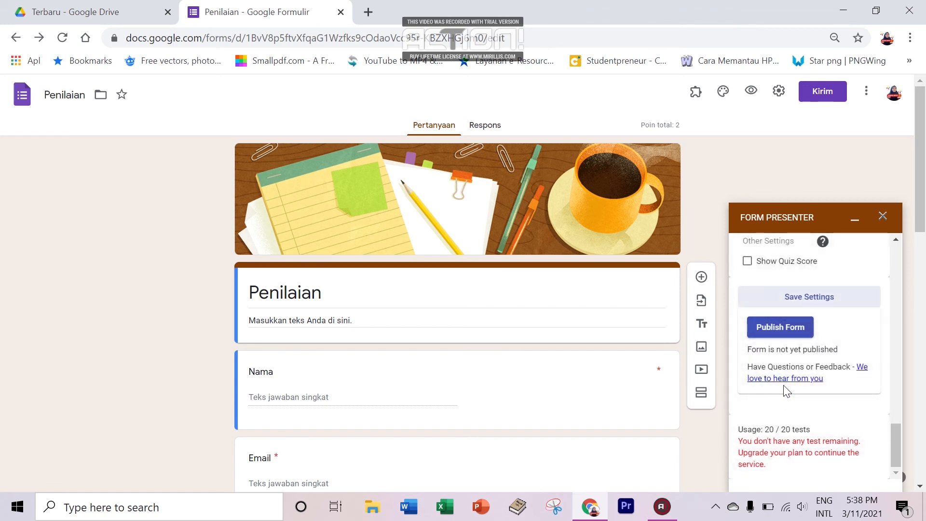
{"action": "left_click", "coordinate": [800, 333]}
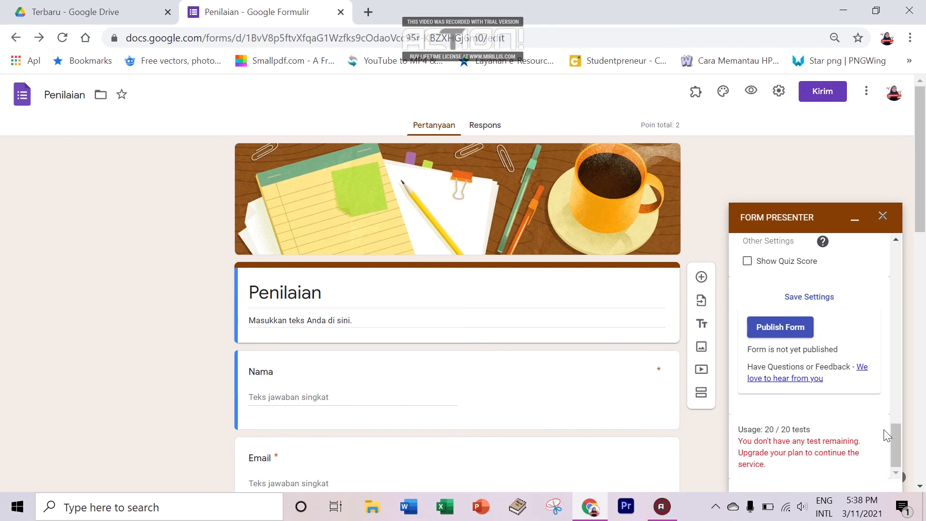
{"action": "left_click_drag", "start_coordinate": [899, 442], "coordinate": [896, 255]}
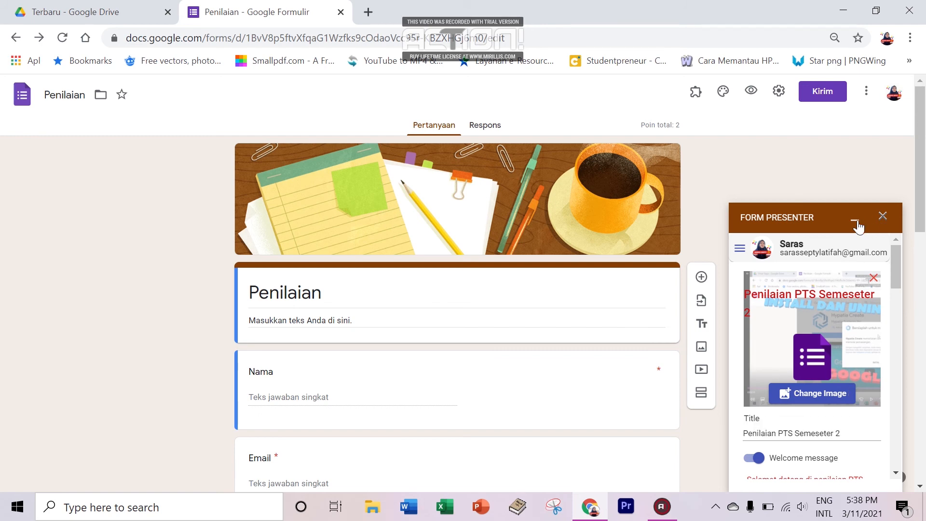
Step: Close the Form Presenter panel and shorten the form's share link with Perpendek URL
{"action": "left_click", "coordinate": [883, 216]}
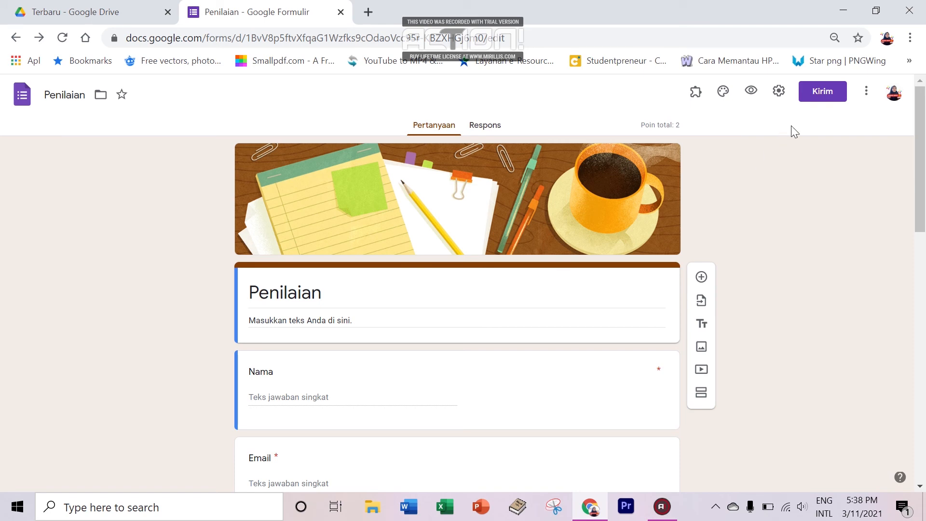
{"action": "left_click", "coordinate": [816, 96]}
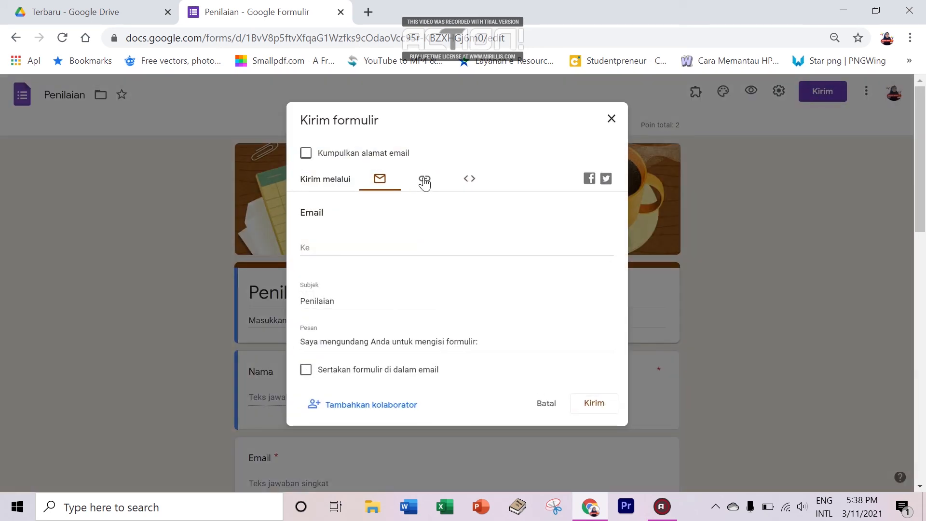
{"action": "left_click", "coordinate": [424, 181]}
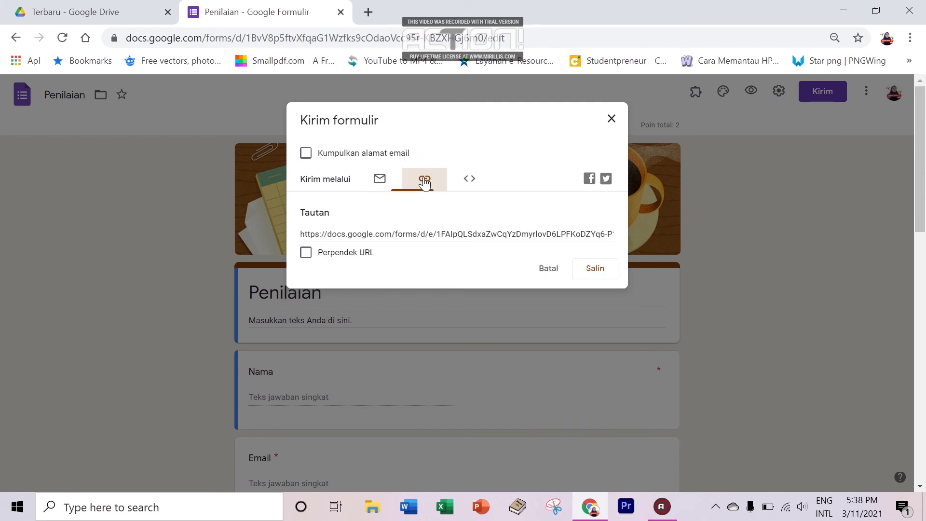
{"action": "left_click", "coordinate": [338, 253]}
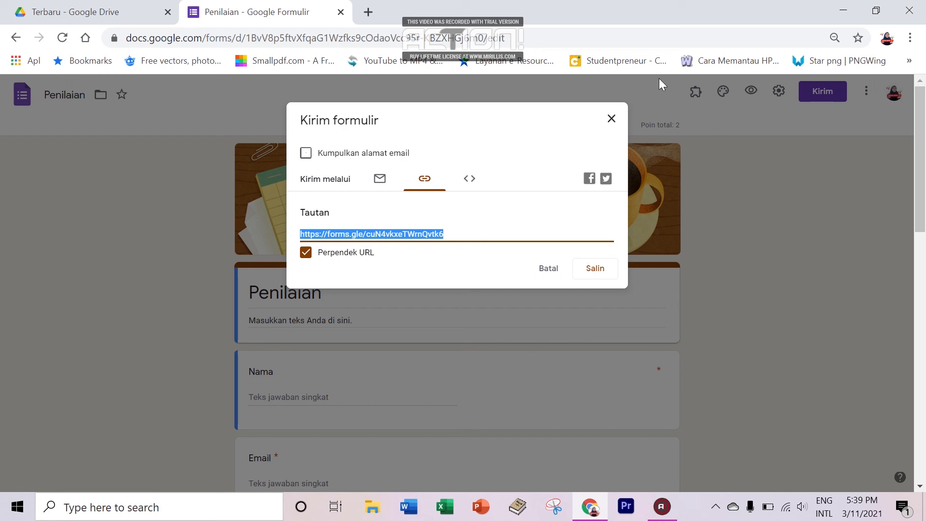
{"action": "left_click", "coordinate": [610, 126]}
{"action": "left_click", "coordinate": [691, 96]}
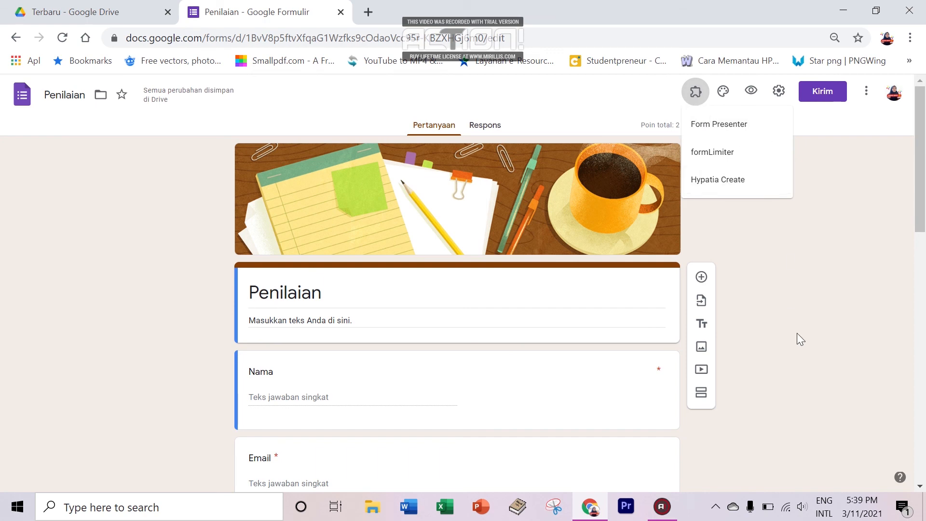
{"action": "left_click", "coordinate": [818, 182]}
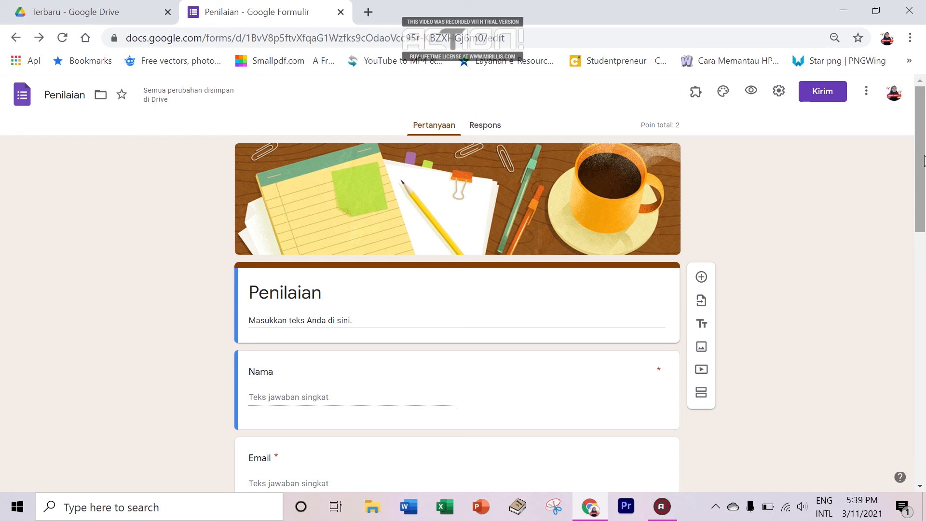
Step: Scroll the presenter page to read the unpublished and quota-exceeded notices and the Upgrade Now button
{"action": "mouse_move", "coordinate": [923, 161]}
{"action": "left_mouse_down"}
{"action": "mouse_move", "coordinate": [923, 195]}
{"action": "mouse_move", "coordinate": [923, 160]}
{"action": "left_mouse_up"}
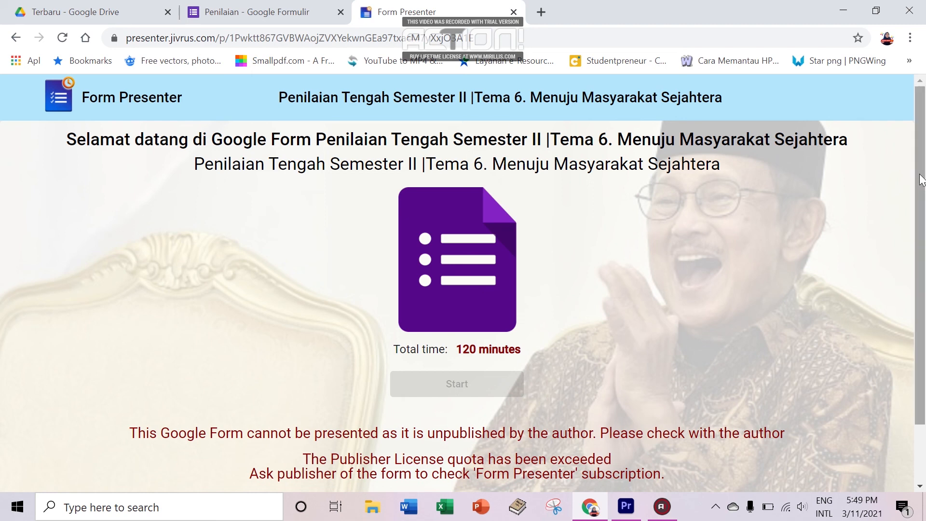
{"action": "scroll", "coordinate": [919, 180], "scroll_direction": "down", "scroll_amount": 1}
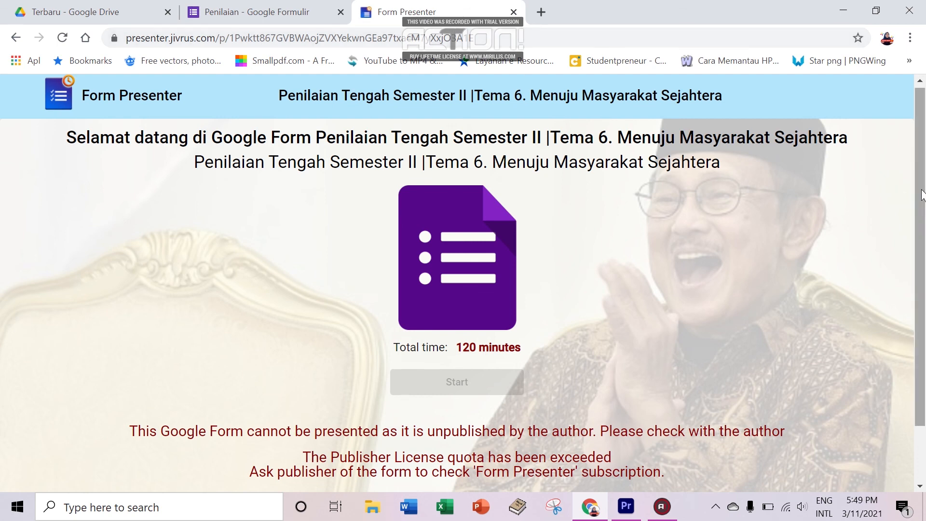
{"action": "scroll", "coordinate": [923, 200], "scroll_direction": "down", "scroll_amount": 1}
{"action": "left_click_drag", "start_coordinate": [922, 196], "coordinate": [924, 264]}
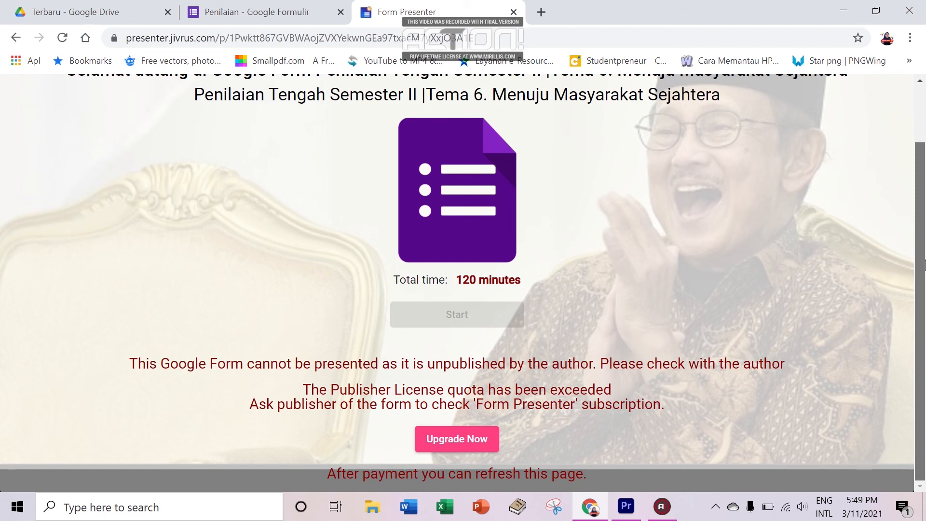
{"action": "scroll", "coordinate": [924, 265], "scroll_direction": "up", "scroll_amount": 1}
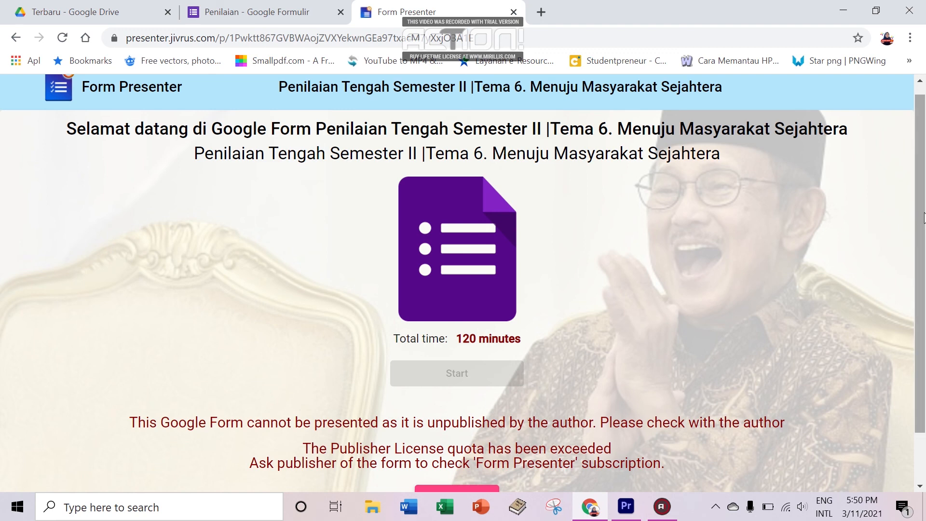
{"action": "left_click_drag", "start_coordinate": [921, 213], "coordinate": [902, 172]}
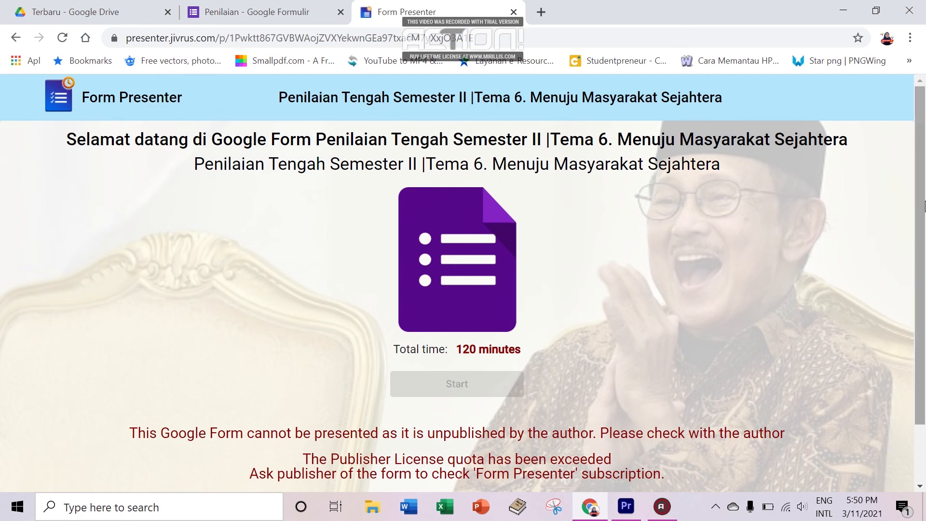
{"action": "scroll", "coordinate": [531, 277], "scroll_direction": "down", "scroll_amount": 2}
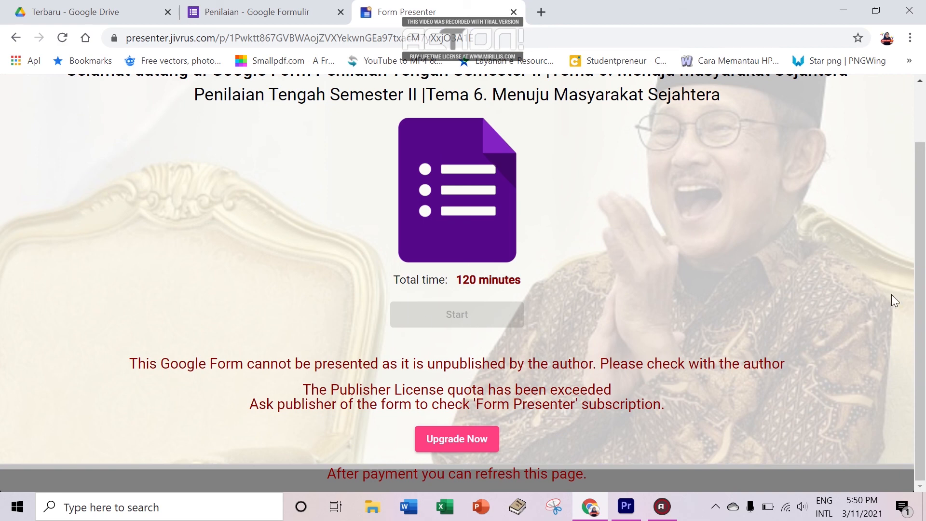
{"action": "left_click_drag", "start_coordinate": [918, 295], "coordinate": [918, 238]}
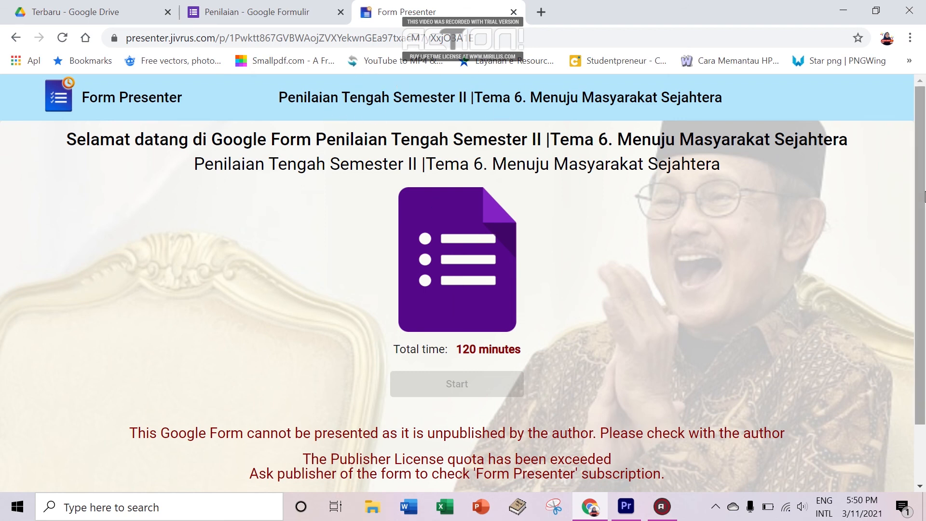
{"action": "scroll", "coordinate": [924, 274], "scroll_direction": "down", "scroll_amount": 2}
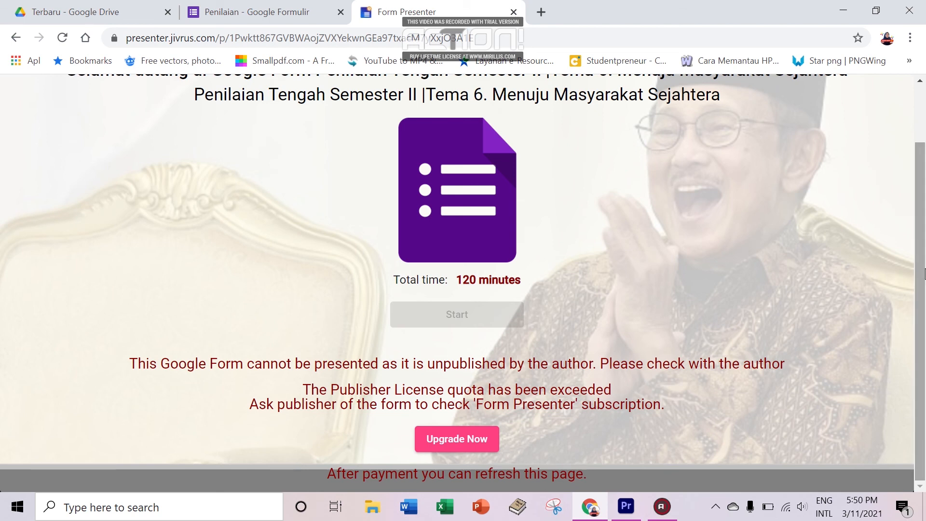